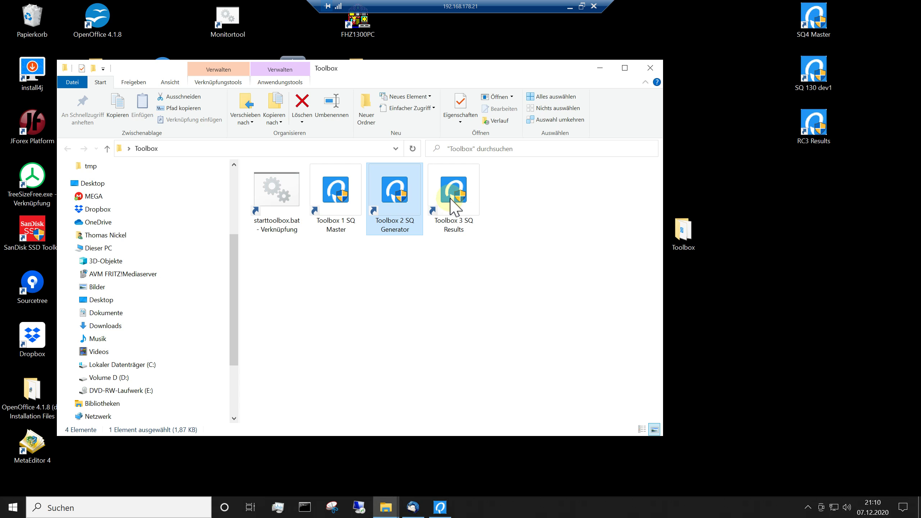
- Switch from the Toolbox folder to StrategyQuant X and open the custom projects list
left_click(389, 231)
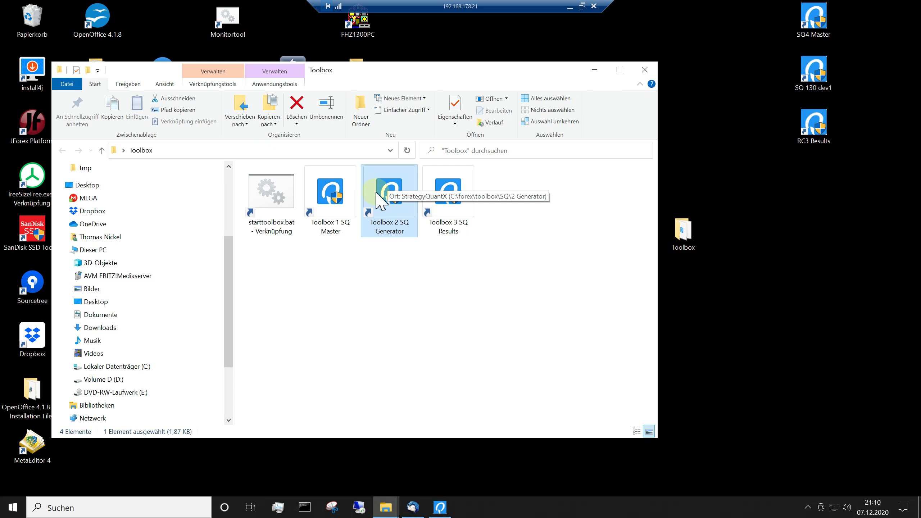
left_click(440, 508)
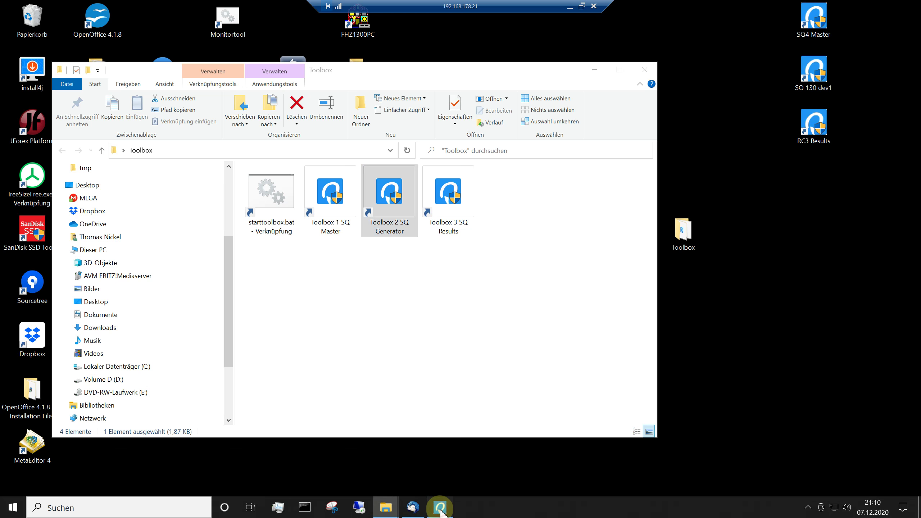
left_click(22, 49)
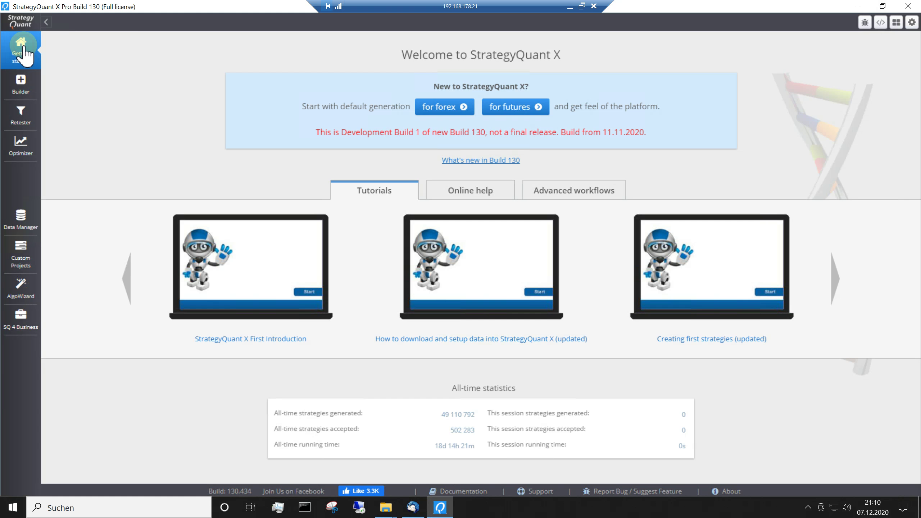
left_click(21, 254)
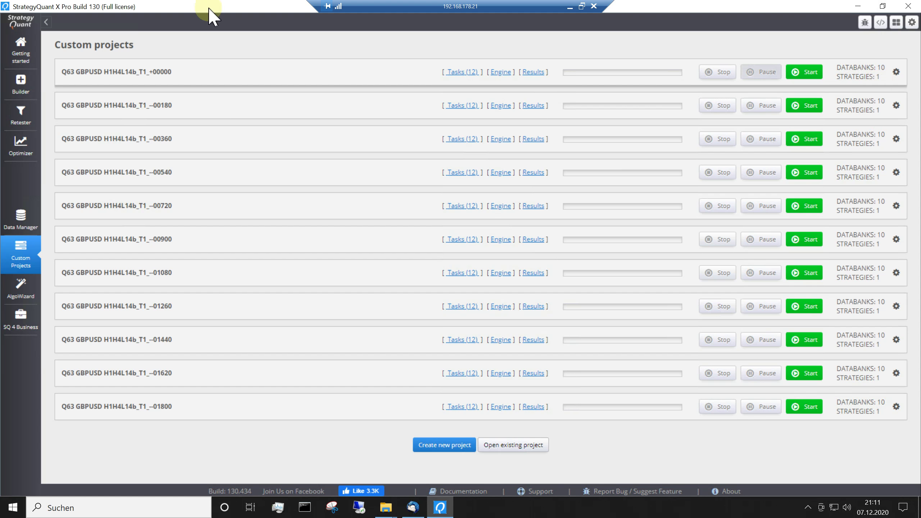
- Open project Q63 GBPUSD H1H4L14b_T1_+00000 and display the results of the merged portfolio from its portfolio databank
left_click(92, 73)
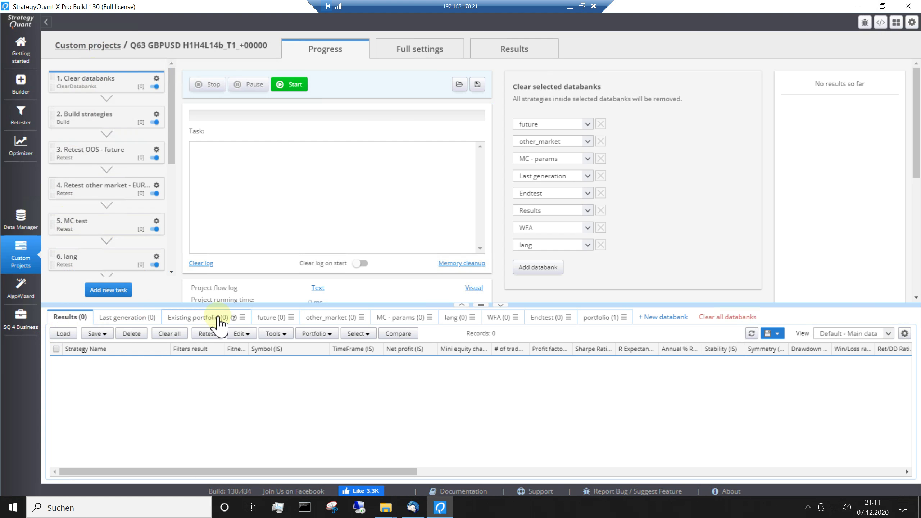
left_click(593, 319)
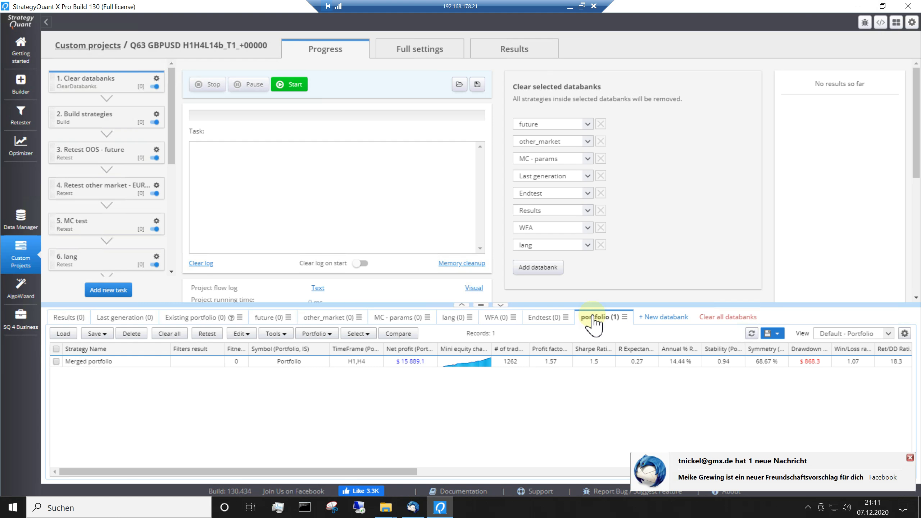
left_click(460, 363)
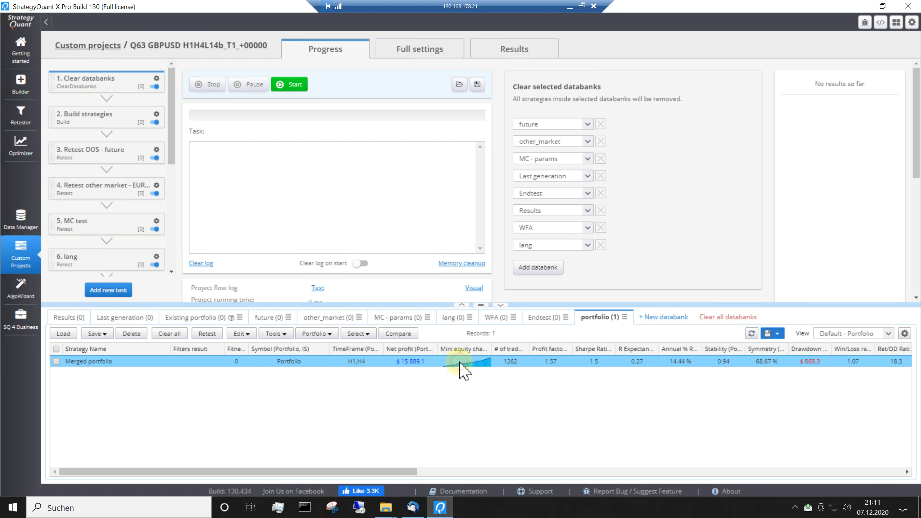
left_click_drag(414, 472, 670, 472)
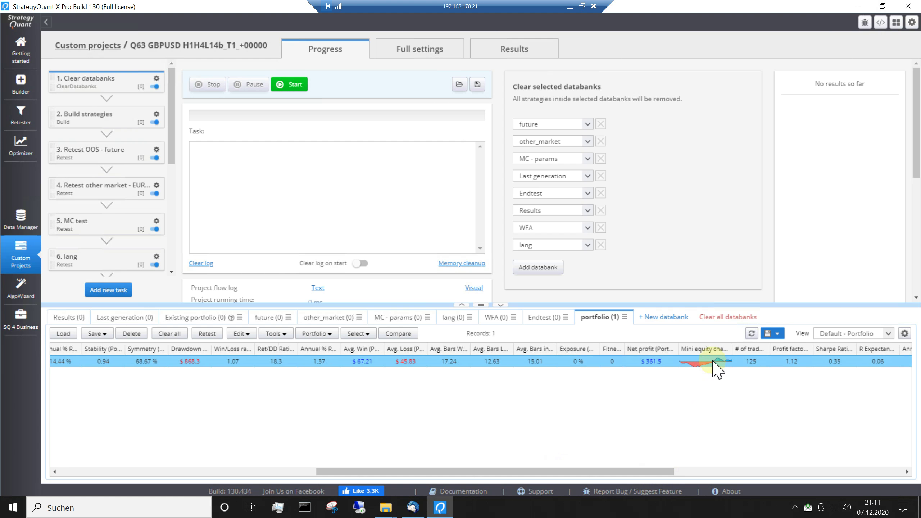
left_click(552, 361)
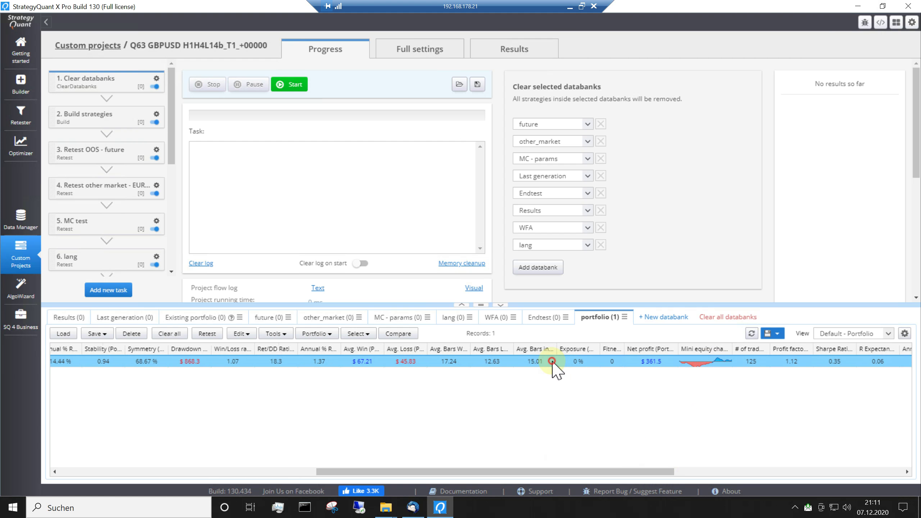
double_click(552, 361)
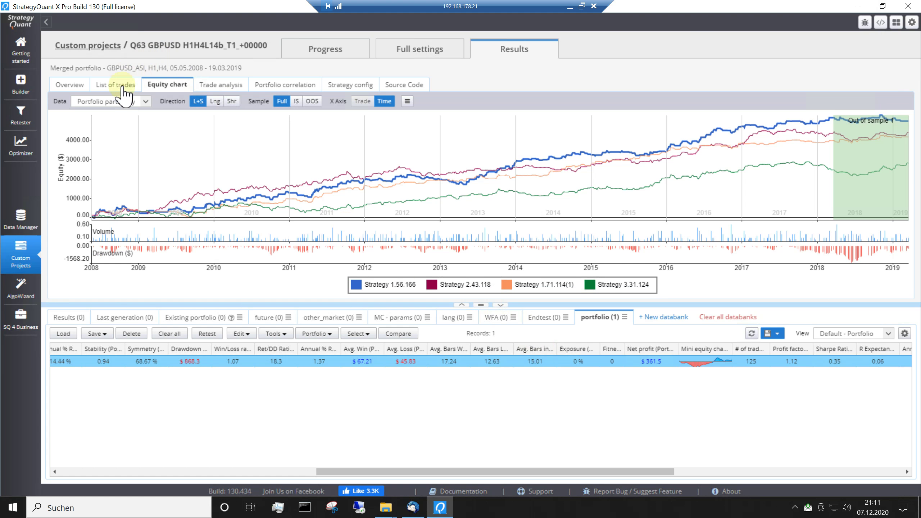
- Chart the equity for Portfolio and for Portfolio only, and examine the out-of-sample period in the curve and the databank columns
left_click(143, 101)
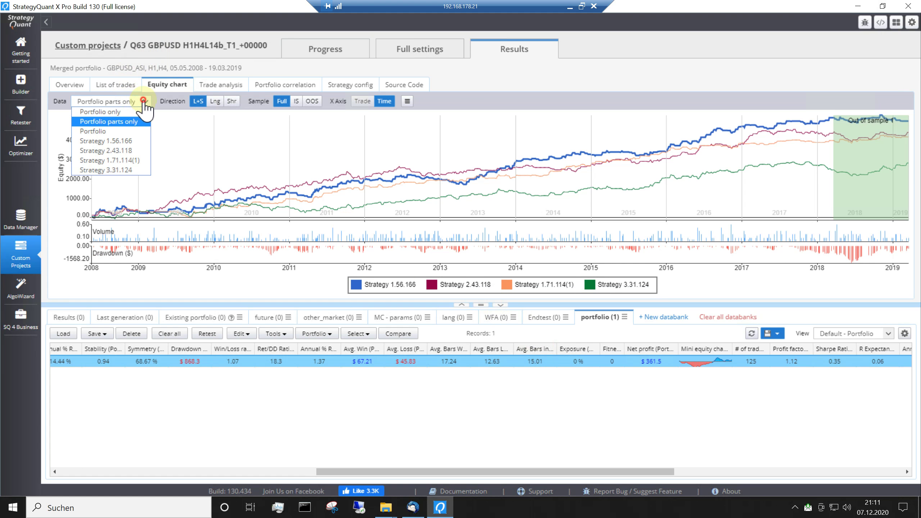
left_click(125, 131)
left_click(144, 101)
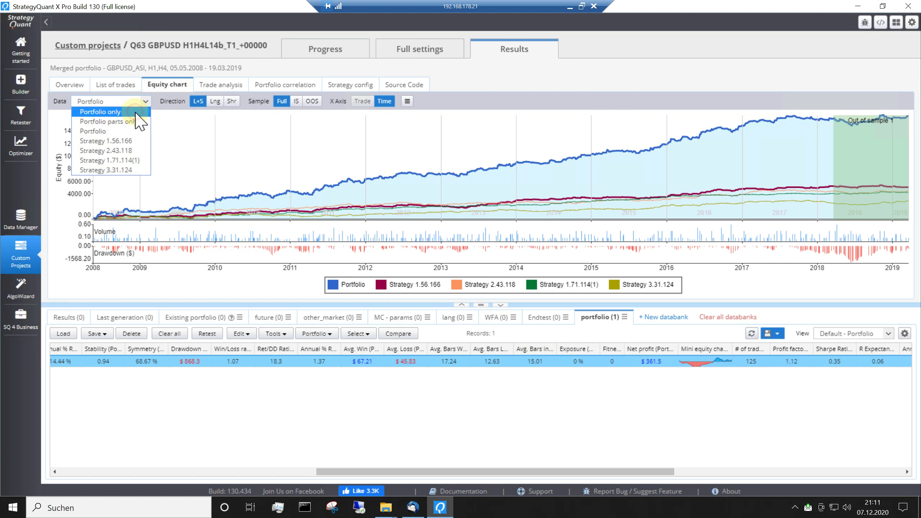
left_click(136, 112)
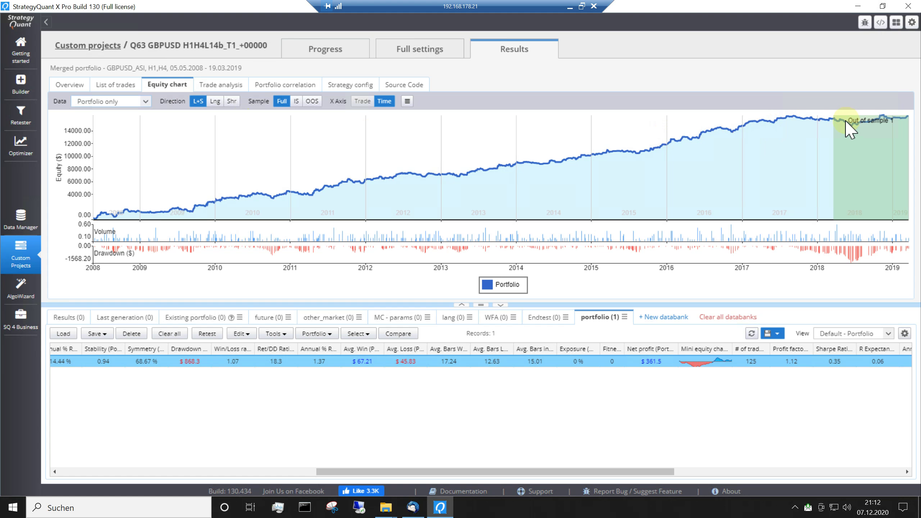
mouse_move(834, 120)
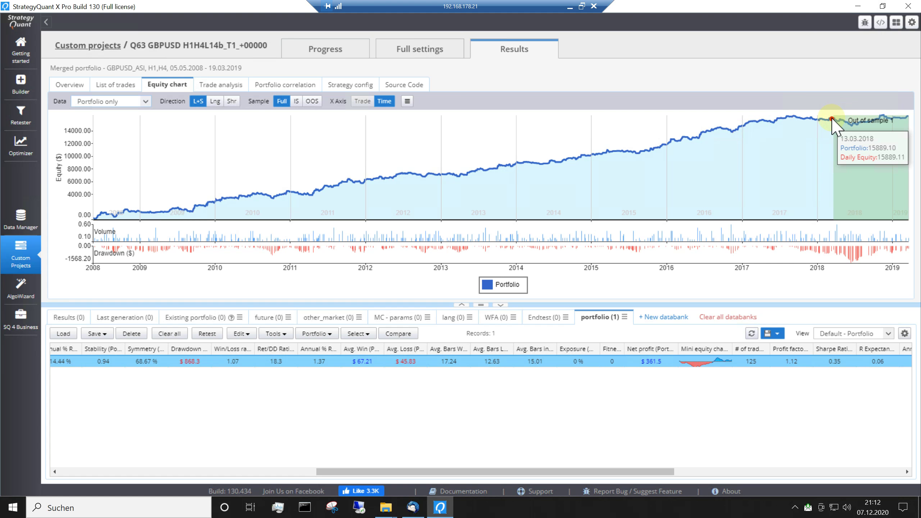
mouse_move(905, 118)
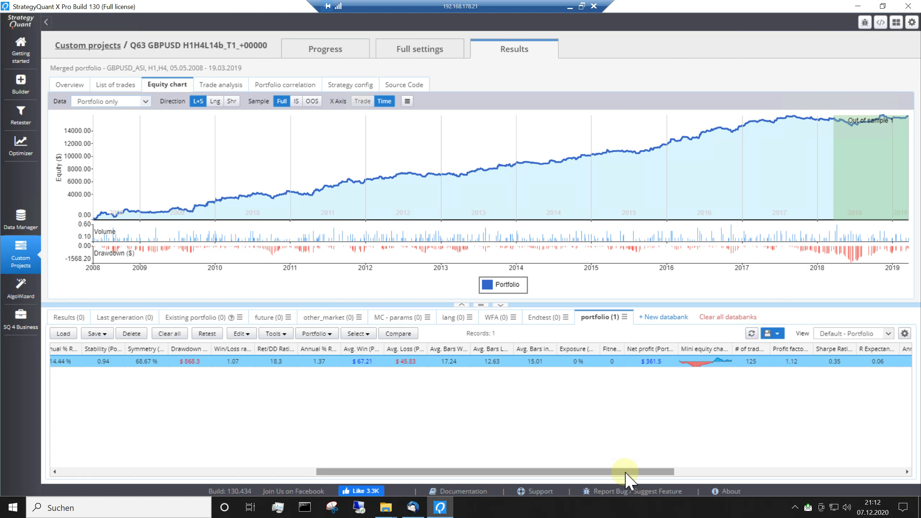
left_click_drag(622, 471, 698, 471)
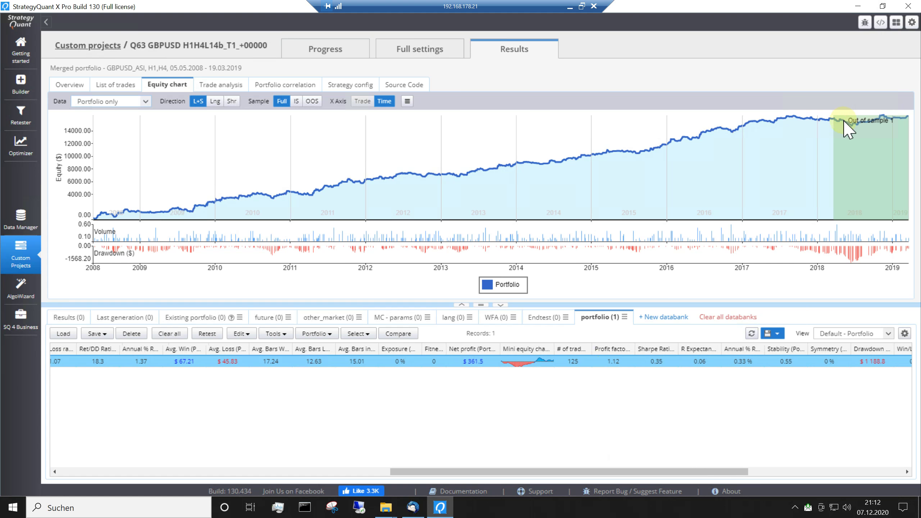
mouse_move(842, 122)
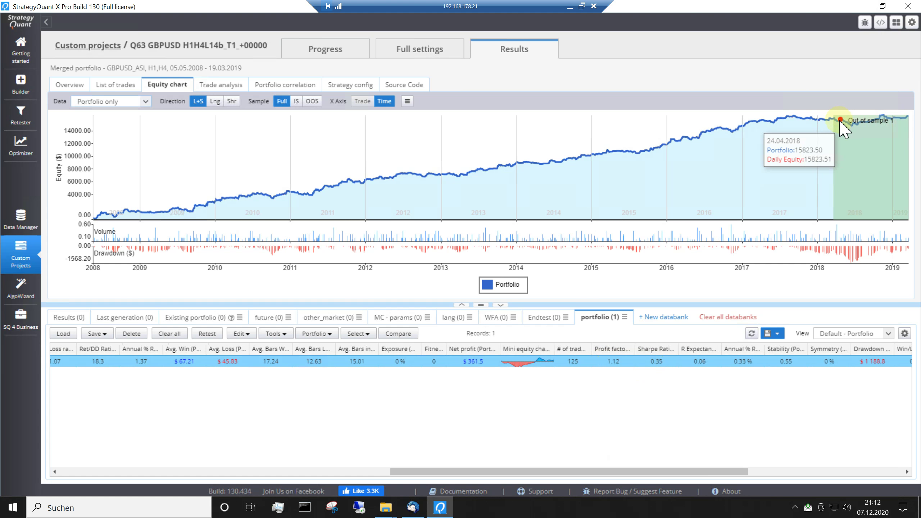
left_click(146, 101)
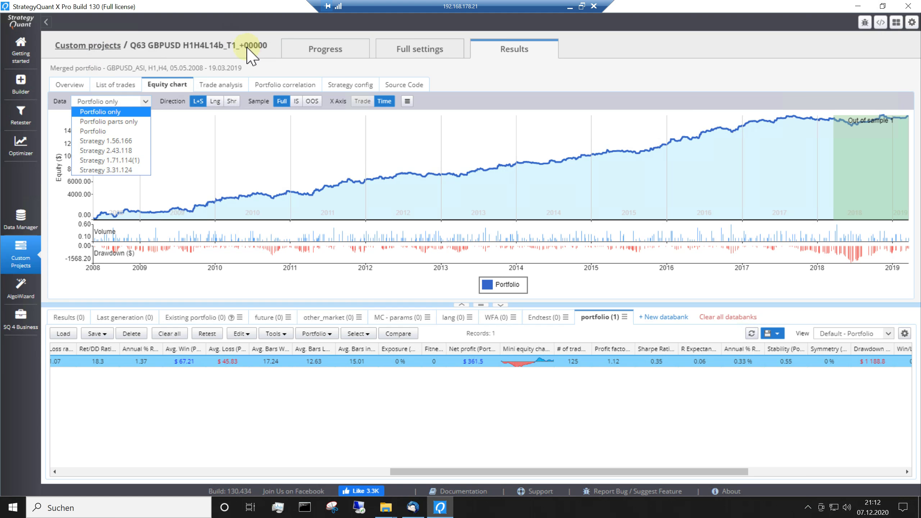
- Go back to the custom projects and display the merged portfolio results of project Q63 GBPUSD H1H4L14b_T1_--00180
left_click(95, 46)
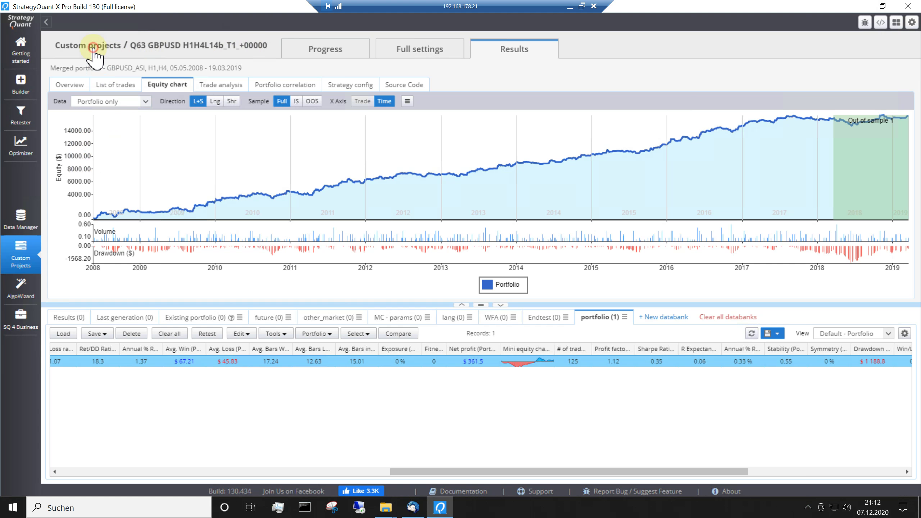
left_click(94, 46)
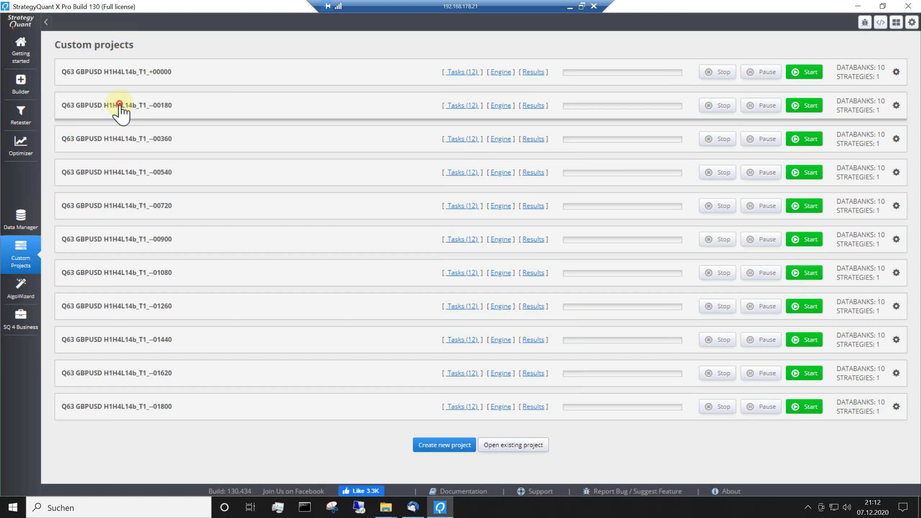
left_click(120, 105)
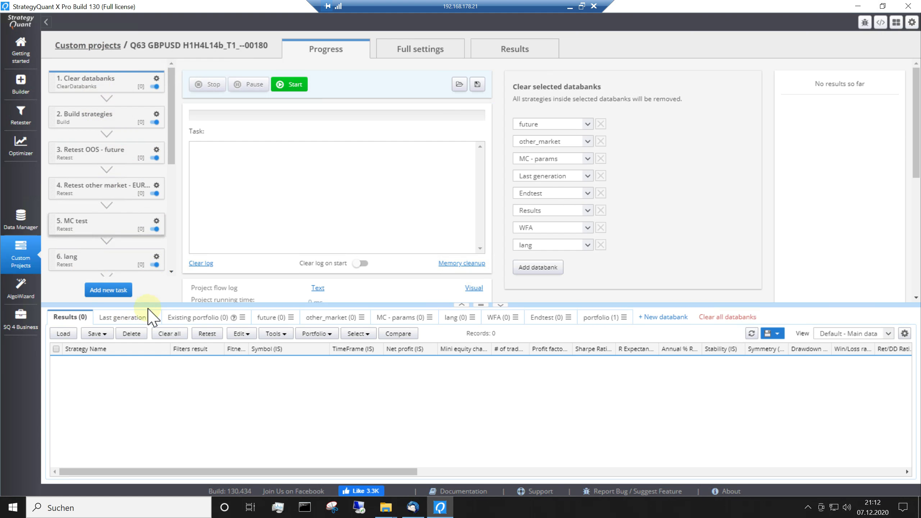
left_click(602, 317)
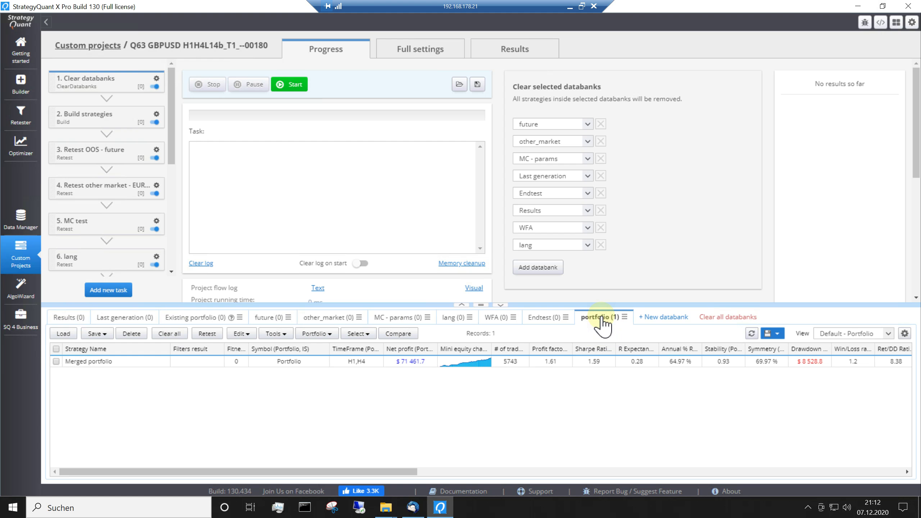
double_click(476, 363)
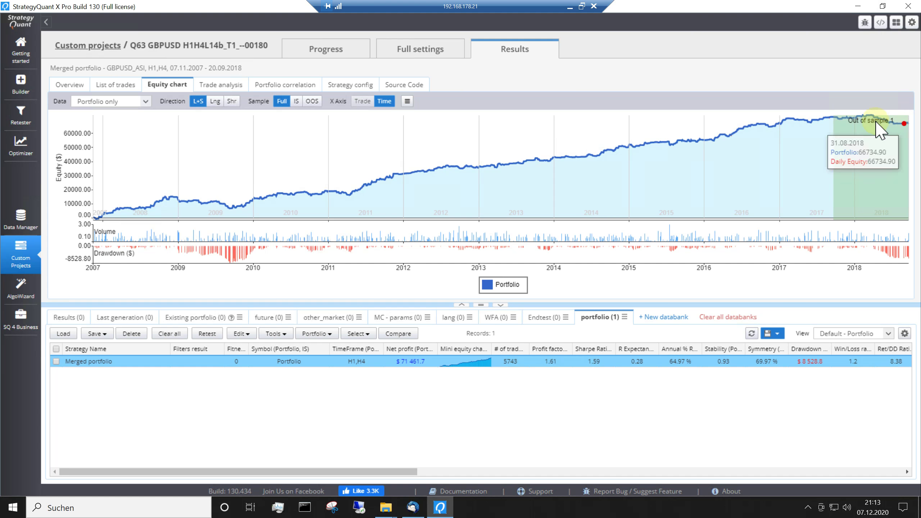
- Examine the portfolio's out-of-sample statistics and the individual equity curves of Strategy 4.92.179, Strategy 4.100.170 and Strategy 4.98.150
left_click_drag(370, 472, 686, 448)
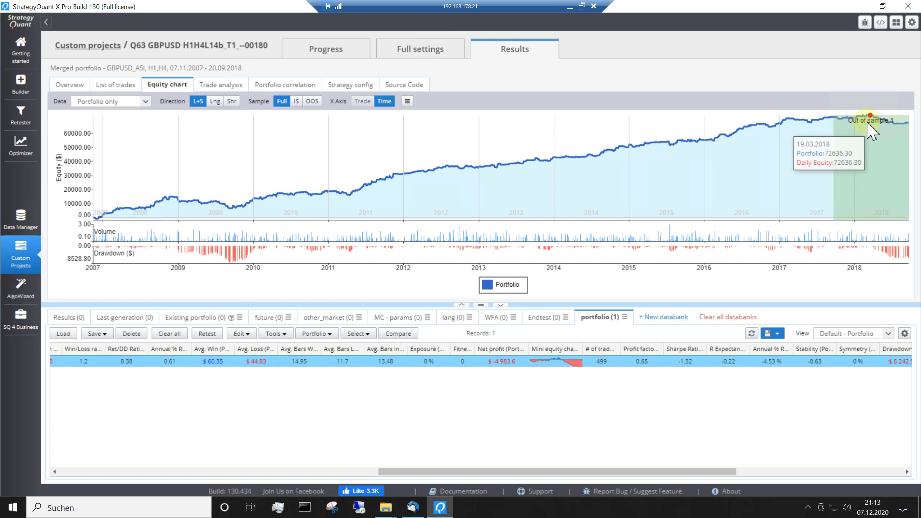
left_click(145, 102)
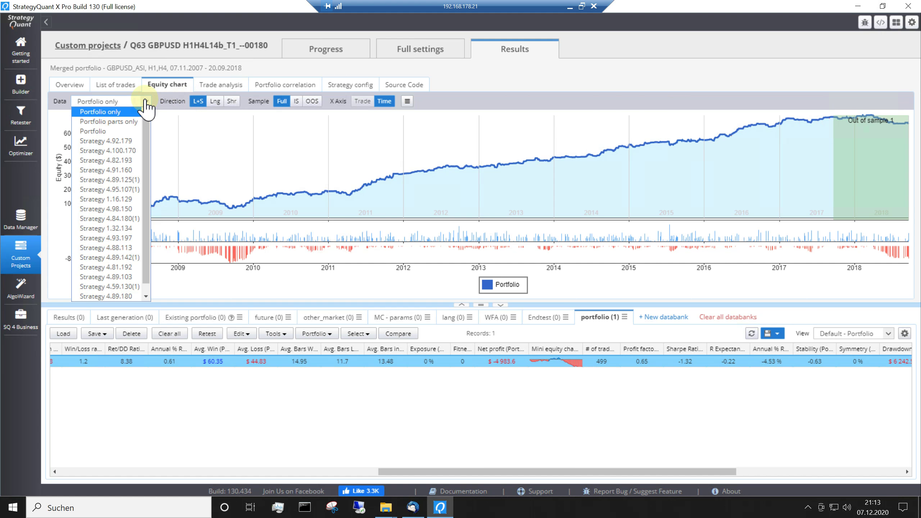
scroll(144, 134, "down", 1)
scroll(141, 120, "up", 1)
left_click(120, 141)
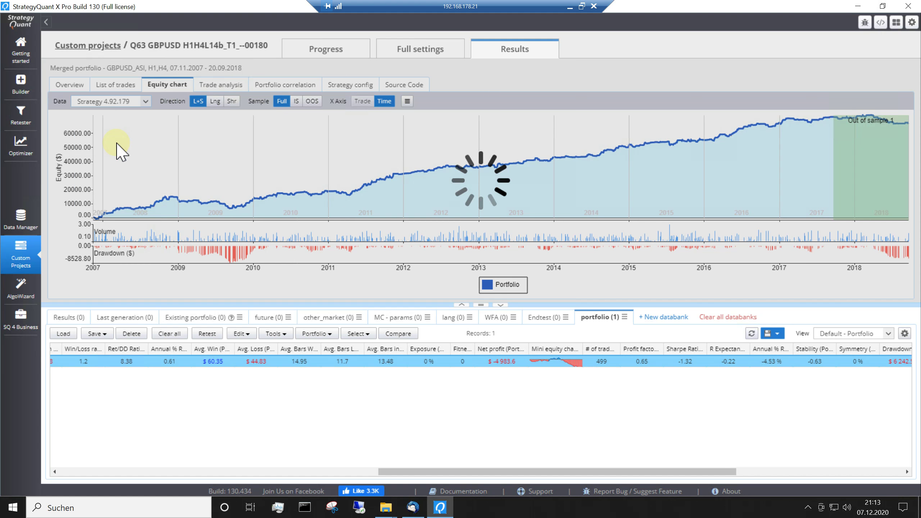
left_click(145, 101)
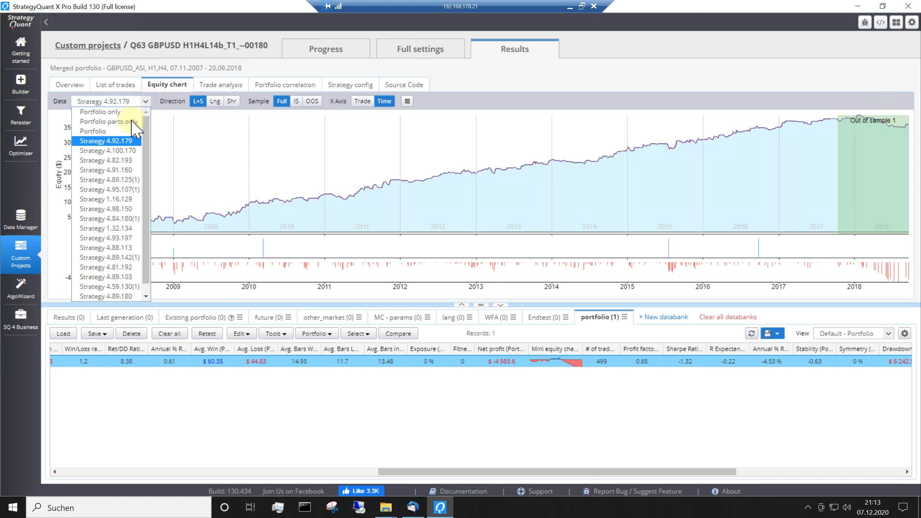
left_click(126, 151)
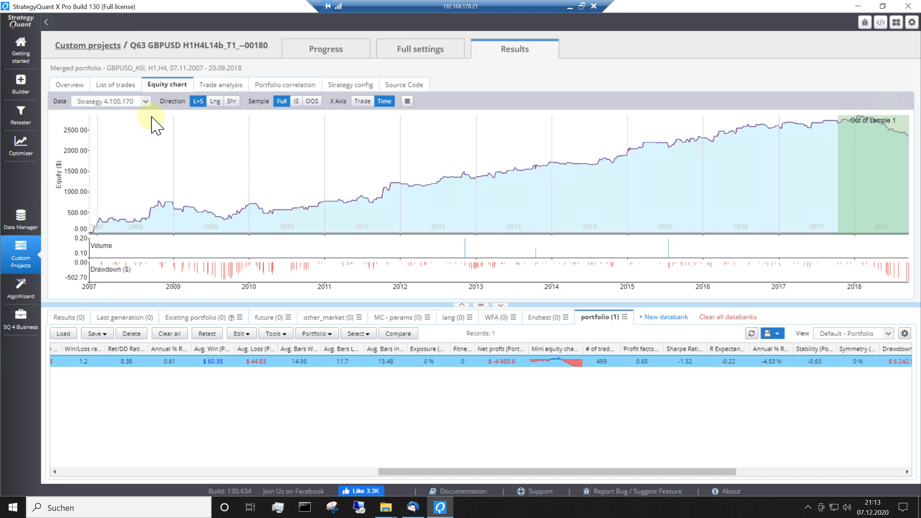
left_click(145, 102)
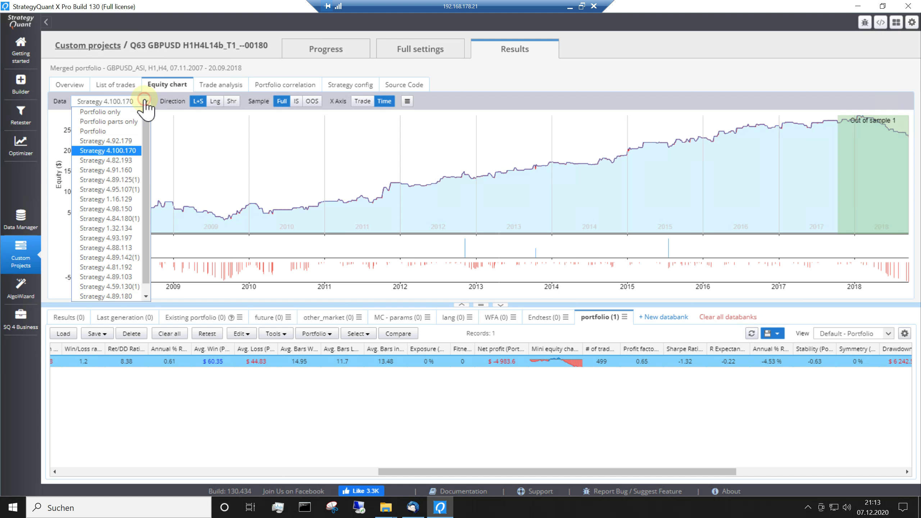
left_click(125, 208)
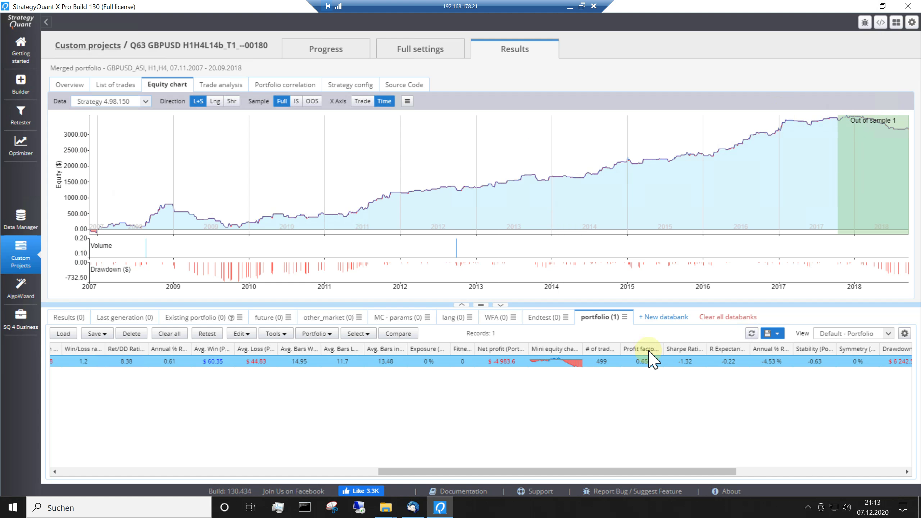
- Leave the --00180 project's results and return to the custom projects list
left_click(888, 334)
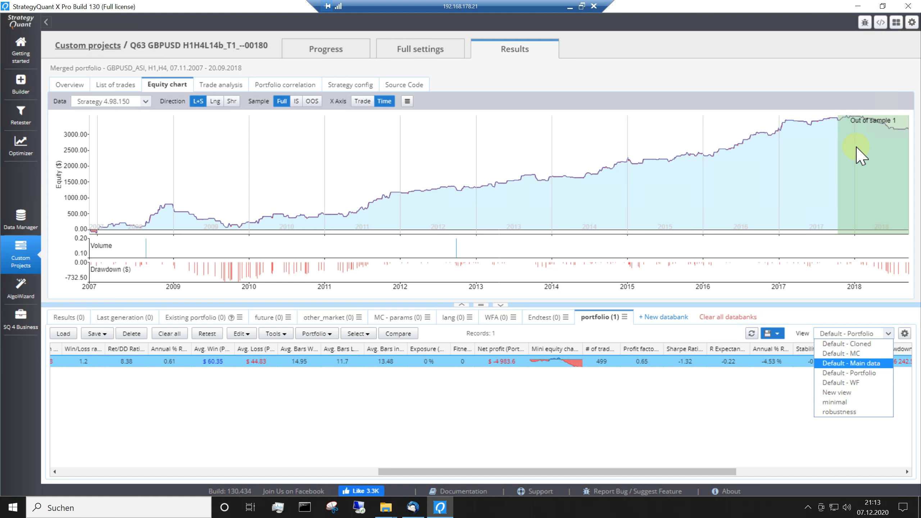
mouse_move(908, 130)
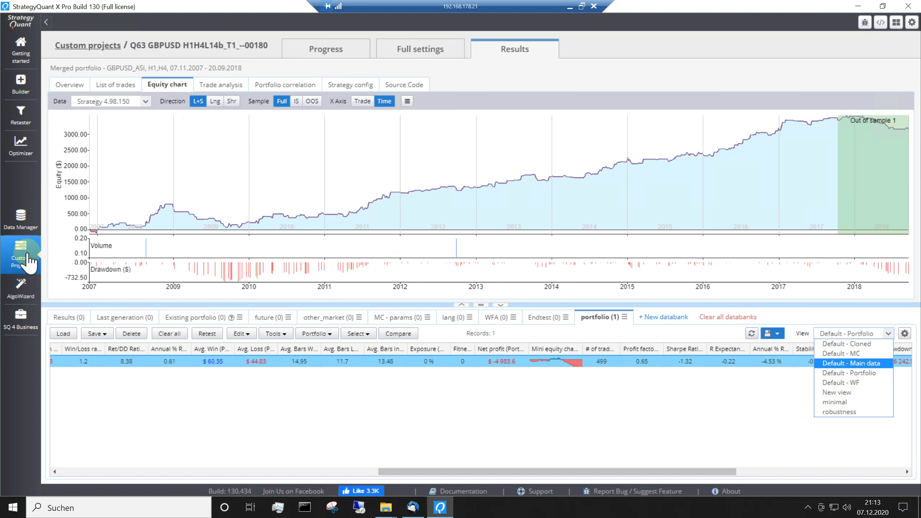
left_click(22, 263)
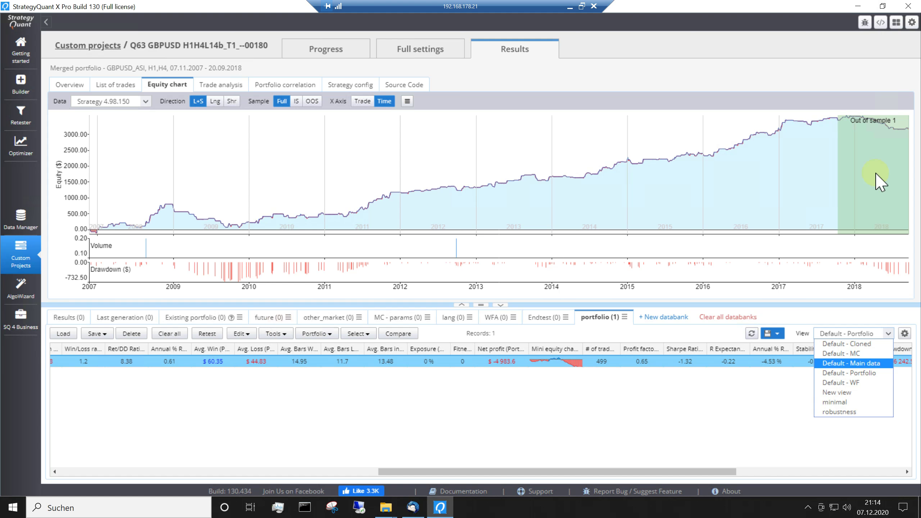
left_click(96, 54)
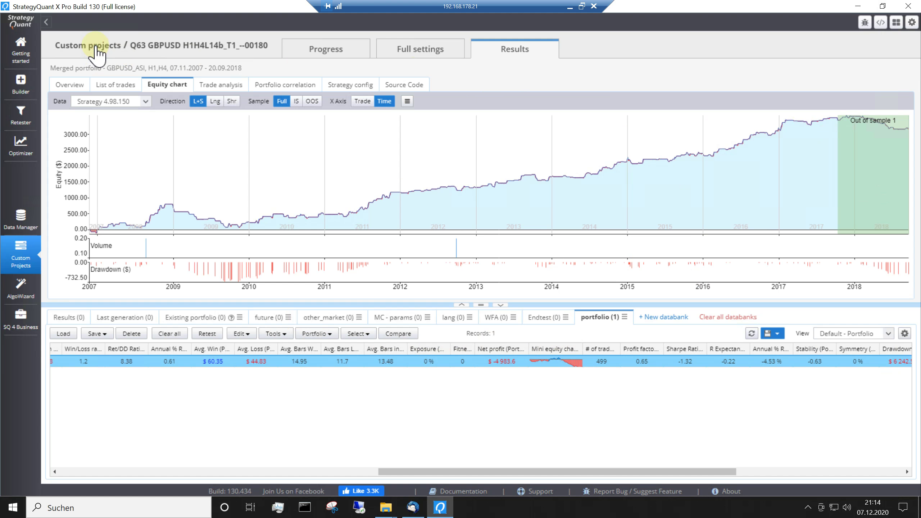
left_click(96, 45)
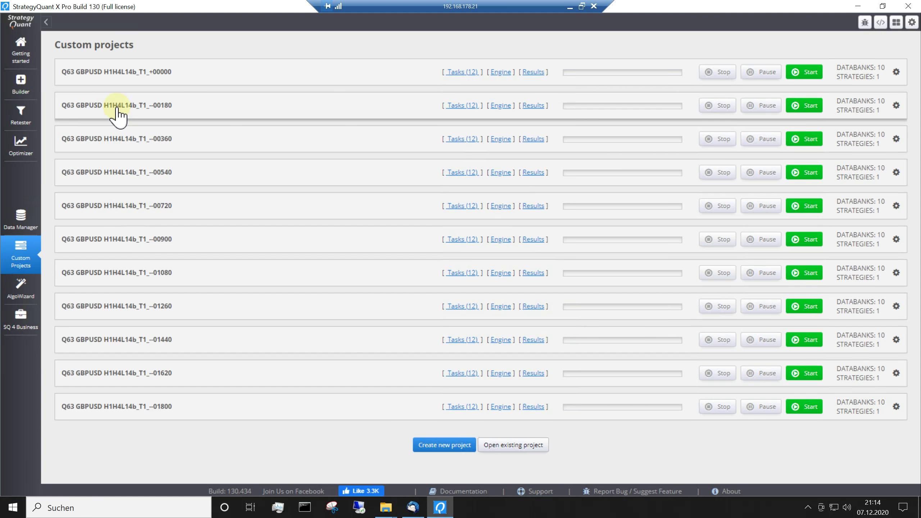
- Display the merged portfolio results of project Q63 GBPUSD H1H4L14b_T1_--00360, including the out-of-sample columns in its portfolio databank
left_click(113, 139)
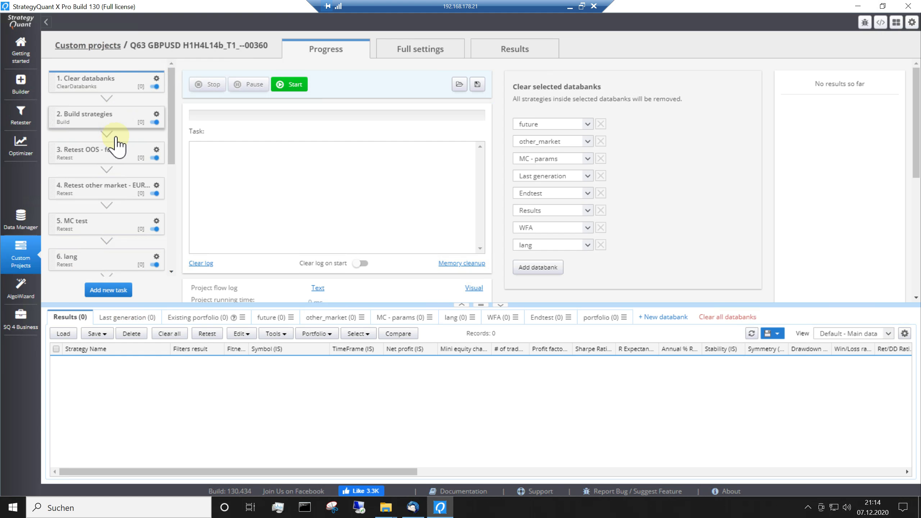
left_click(601, 319)
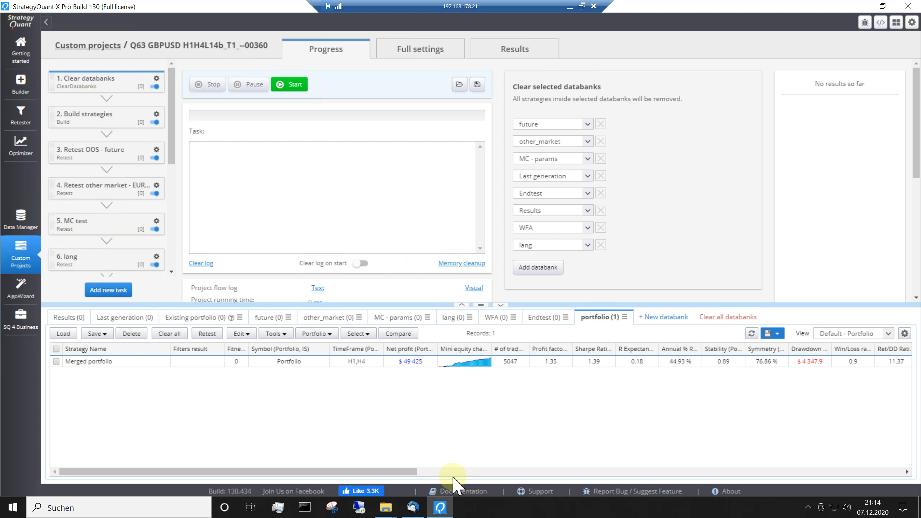
left_click_drag(393, 472, 679, 422)
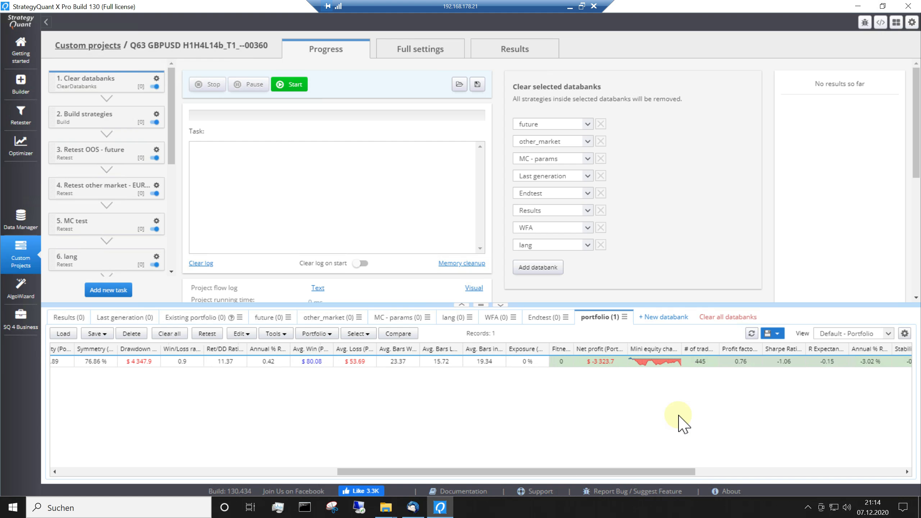
double_click(663, 363)
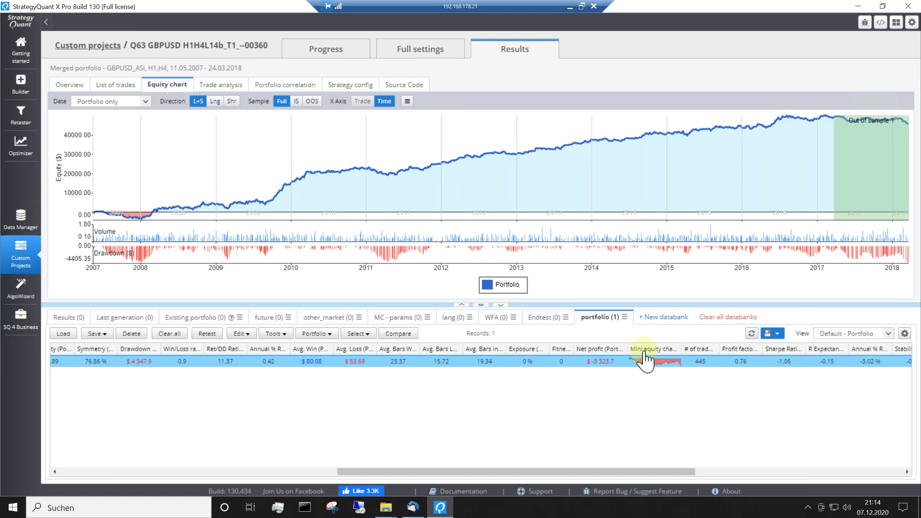
- Check which strategies the --00360 portfolio offers for charting and examine the out-of-sample stretch of the portfolio-only equity curve
left_click(145, 103)
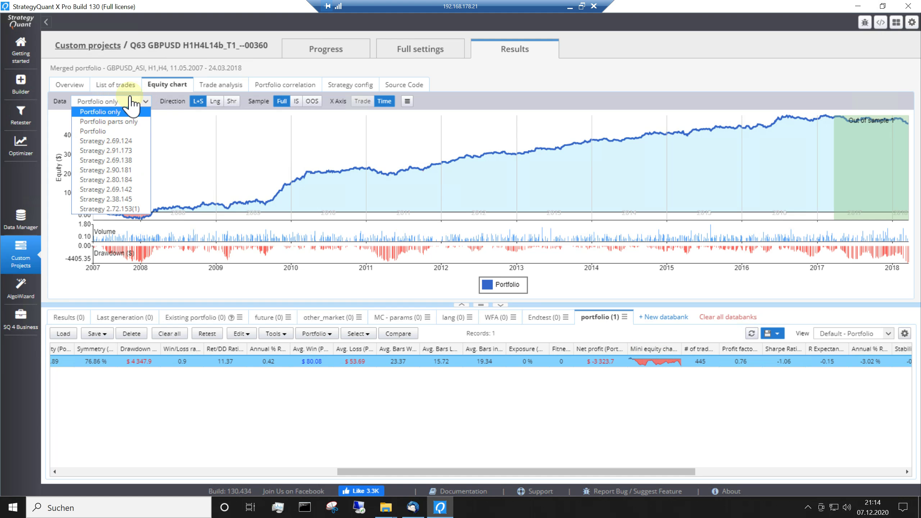
left_click(129, 98)
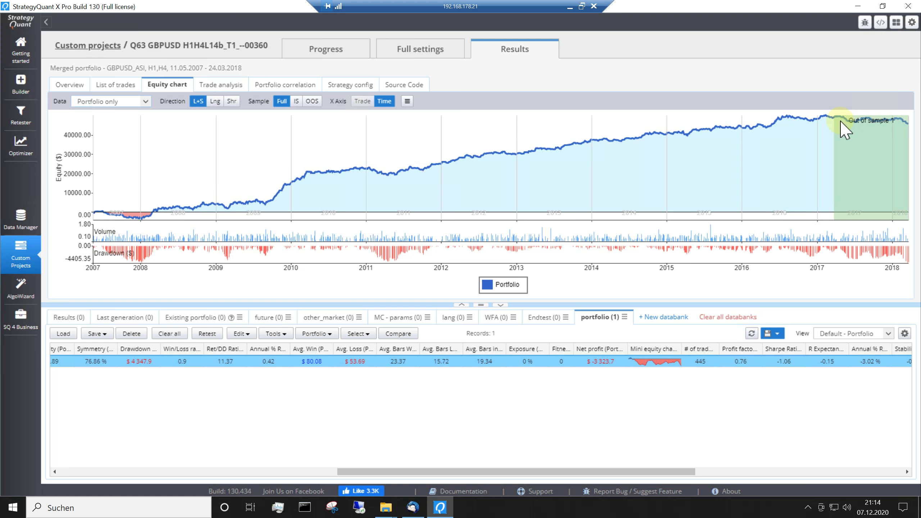
mouse_move(885, 125)
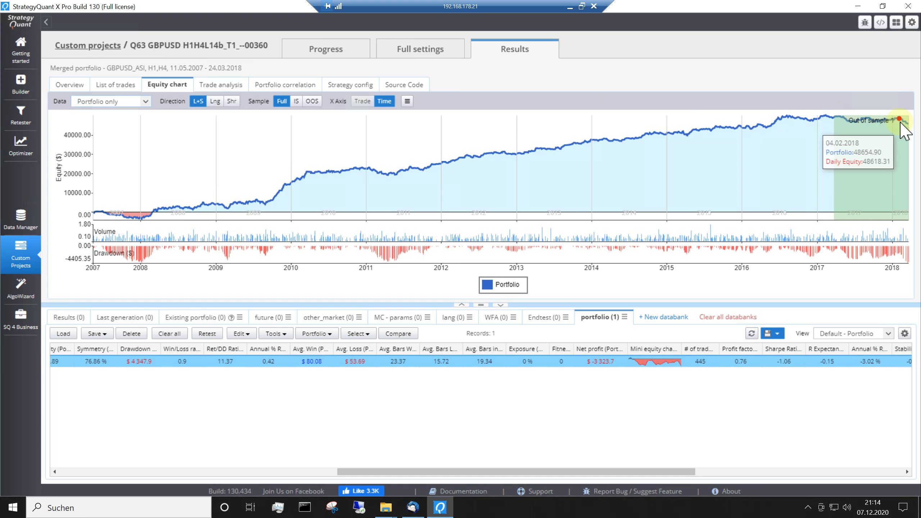
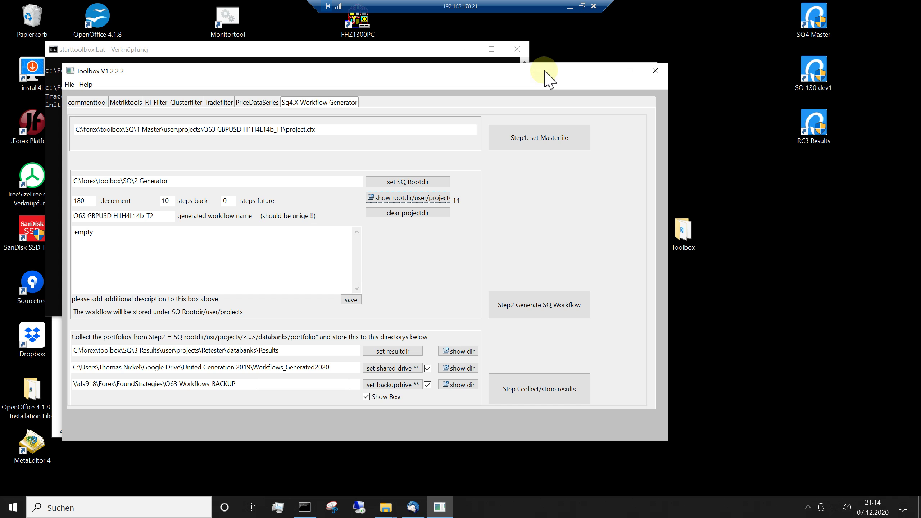
left_click(630, 71)
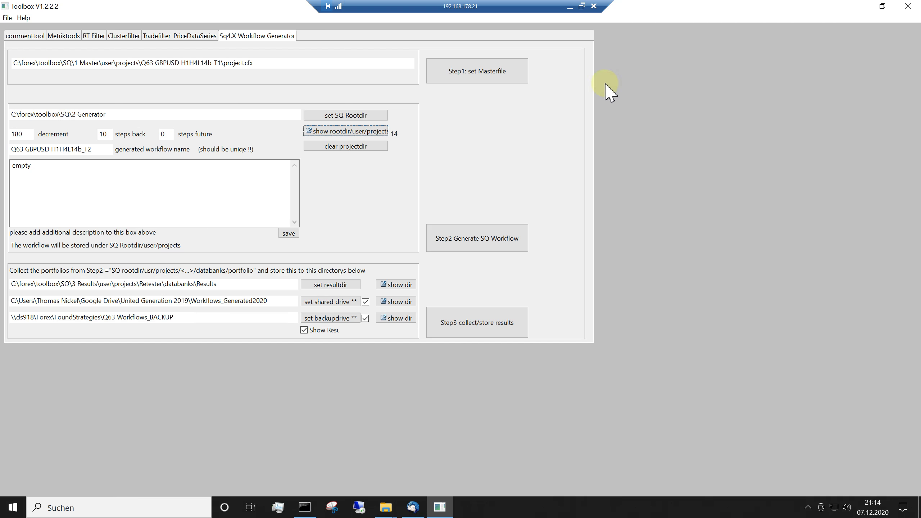
left_click(883, 6)
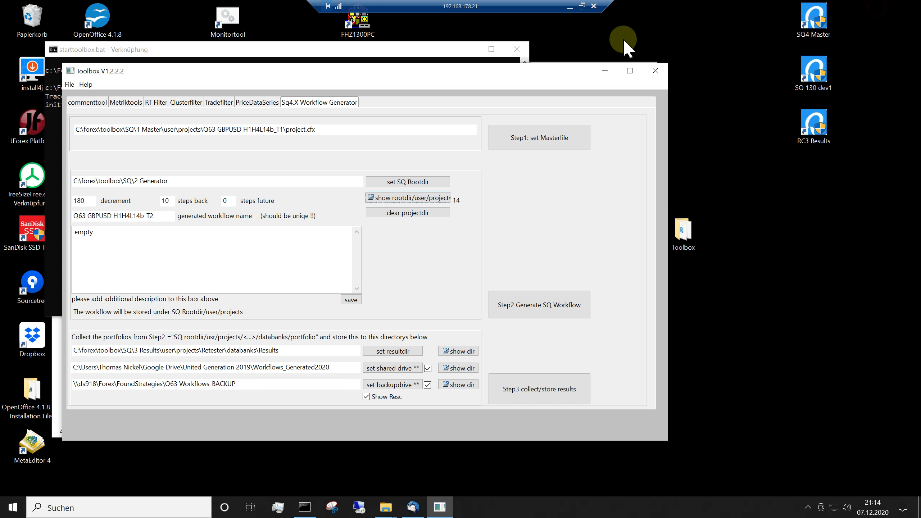
left_click_drag(347, 73, 367, 68)
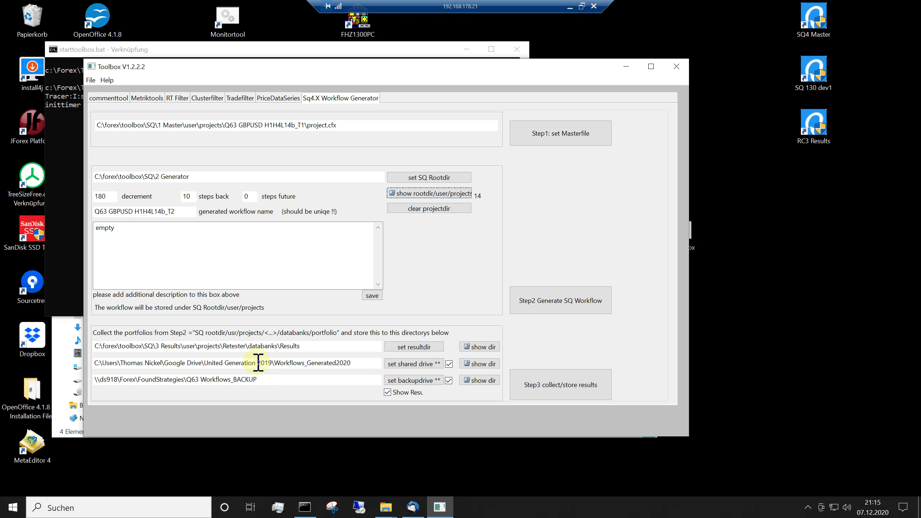
- Set the Toolbox result directory to the folder toolbox\SQ\3 Results\user\projects\Retester\databanks\Results
left_click(405, 347)
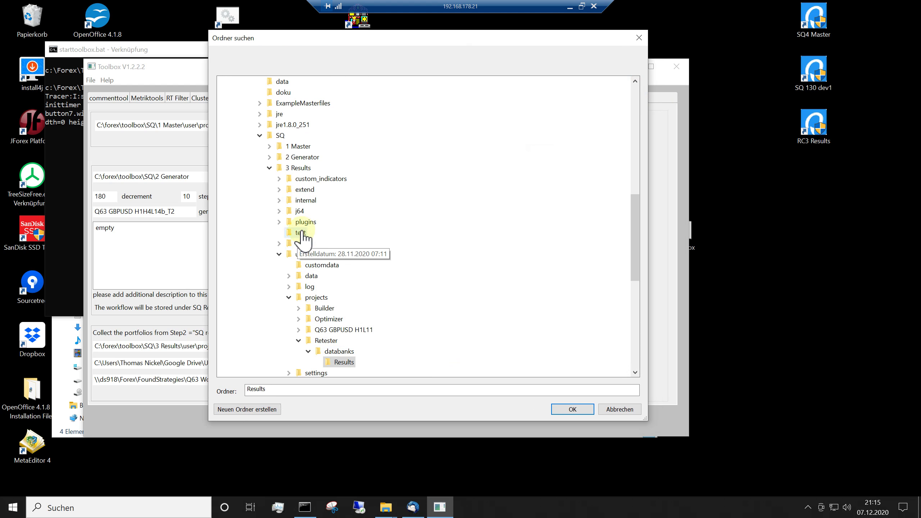
left_click(280, 136)
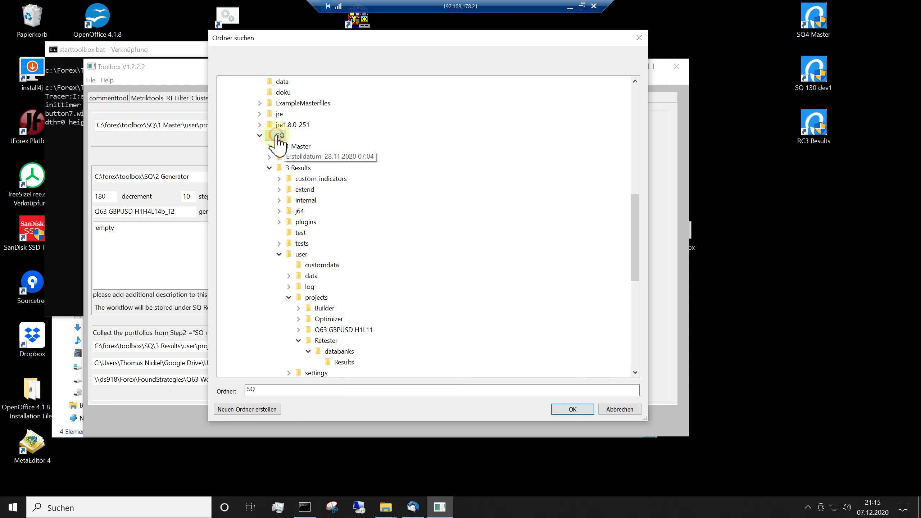
scroll(282, 130, "up", 2)
left_click(281, 115)
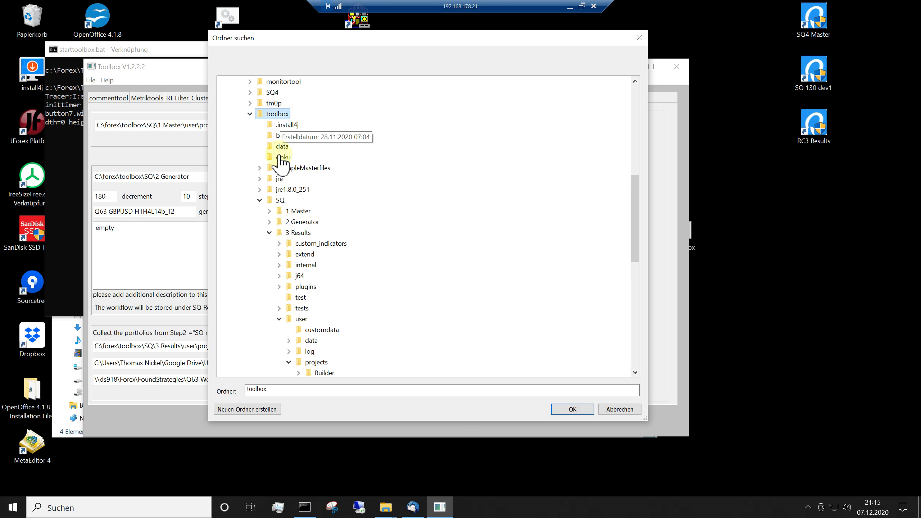
left_click(278, 201)
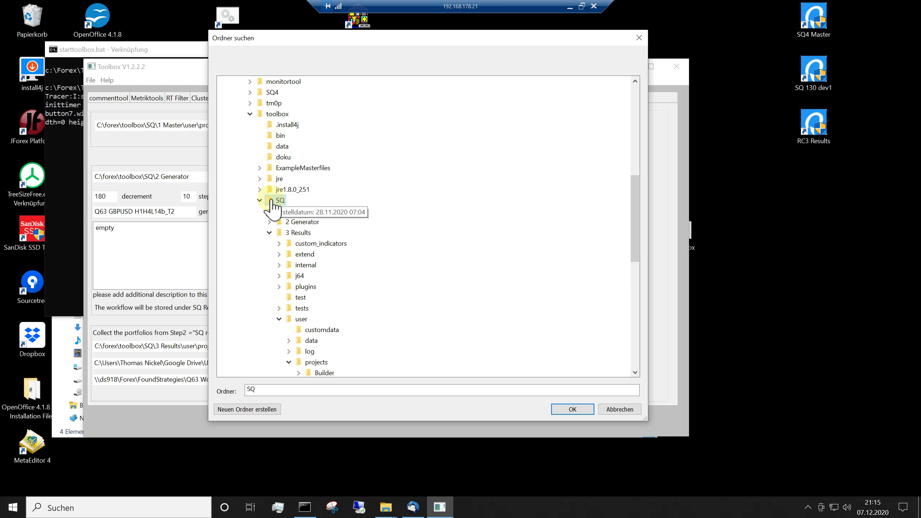
left_click(299, 233)
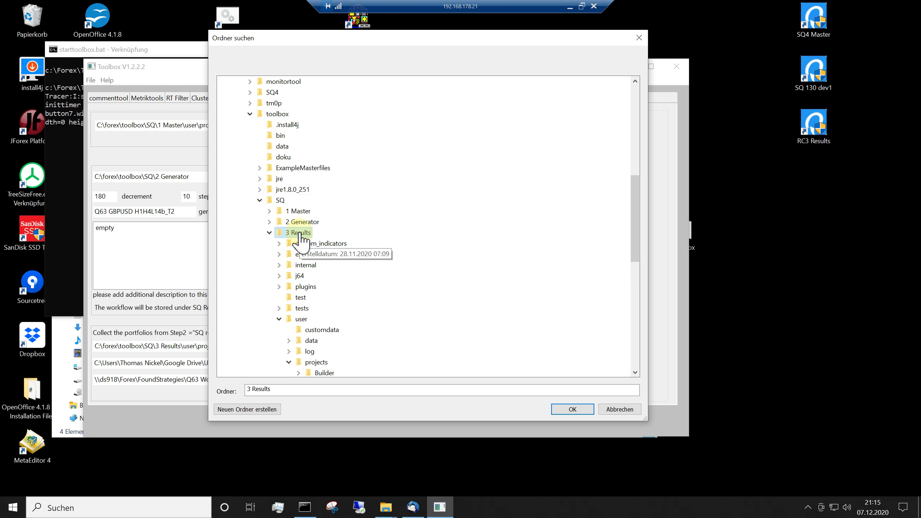
left_click(301, 319)
left_click_drag(635, 232, 633, 250)
left_click(315, 297)
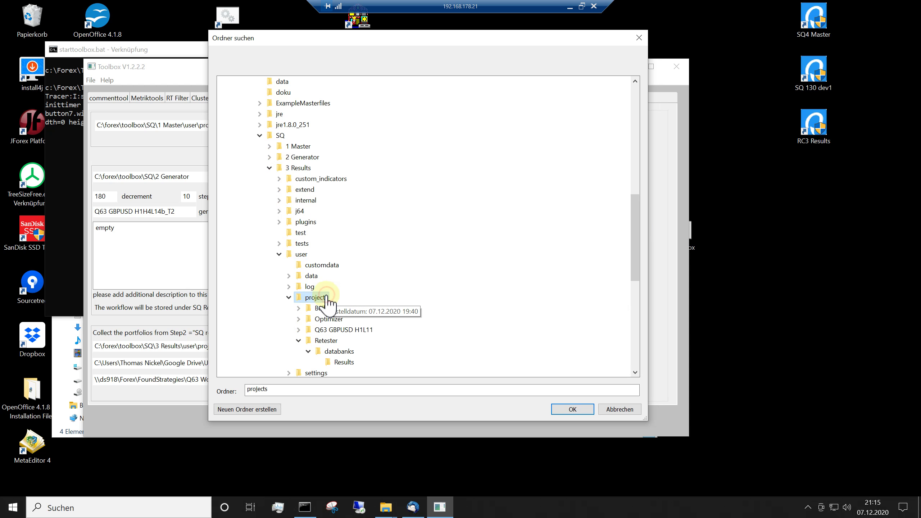
left_click(345, 352)
left_click(340, 362)
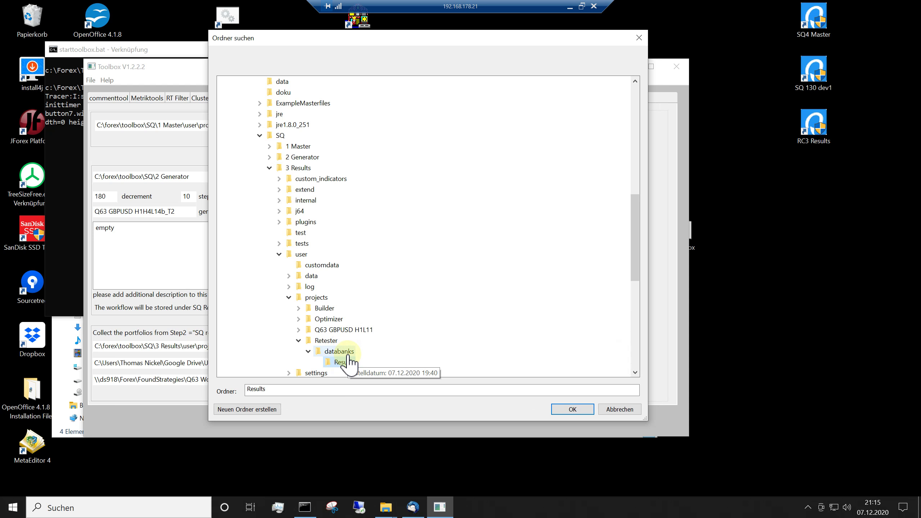
left_click(576, 410)
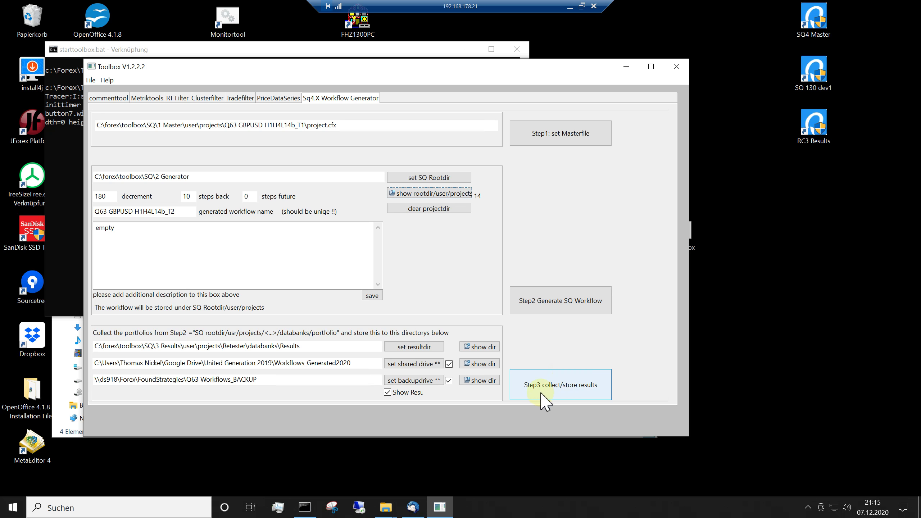
- Run Step3 to collect and store the portfolio results, and bring the starttoolbox.bat console forward to follow the export
left_click(548, 378)
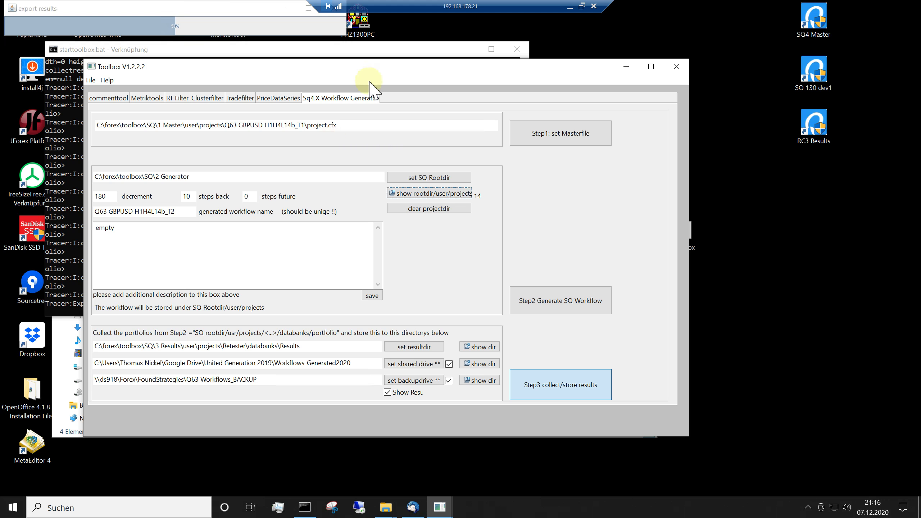
left_click(278, 63)
left_click(277, 50)
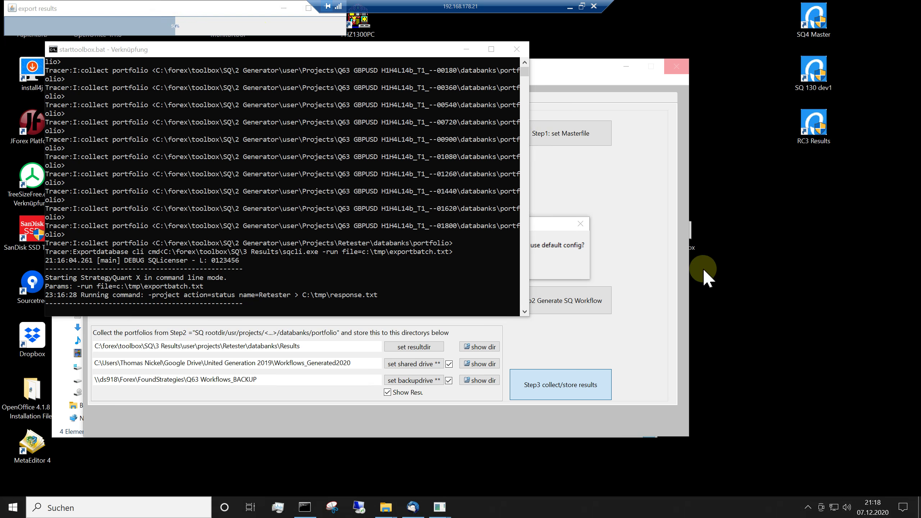
- Open the Windows Task Manager in an enlarged, detailed view and select the sqcli.exe app
left_click(273, 507)
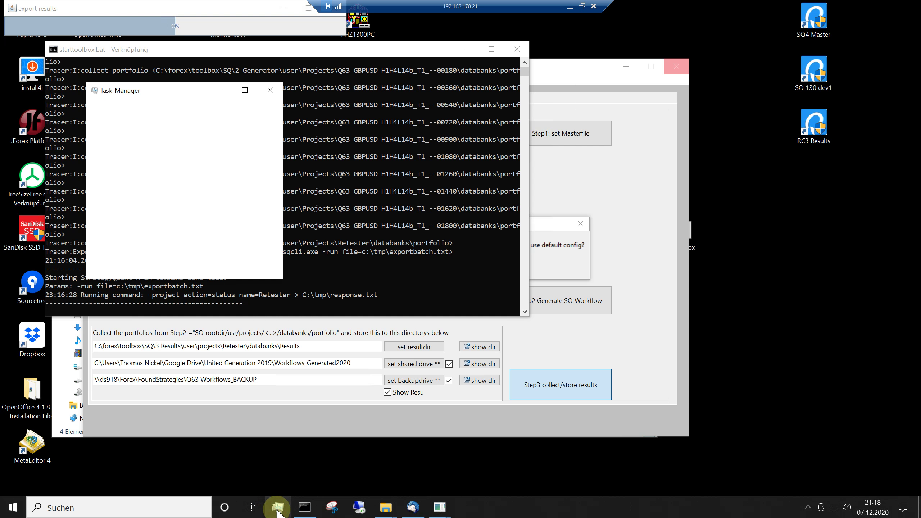
left_click_drag(162, 93, 328, 213)
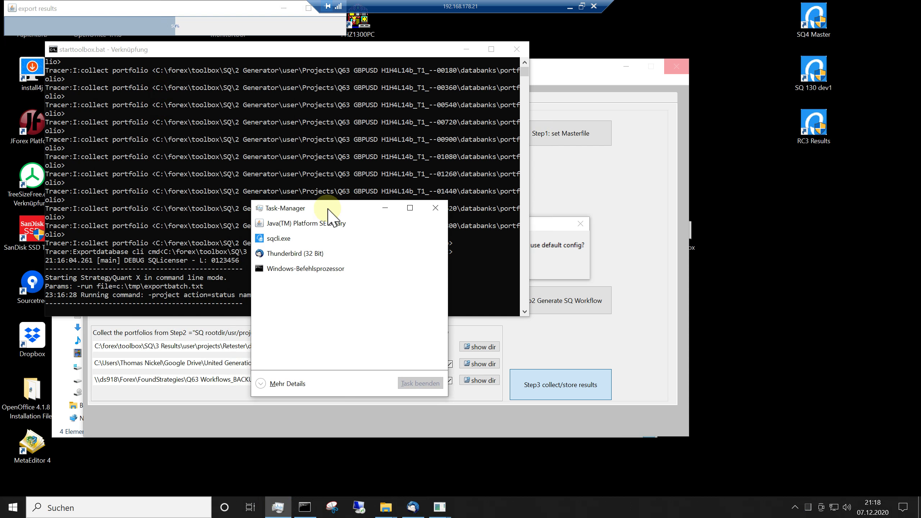
left_click_drag(450, 398, 702, 483)
left_click(262, 470)
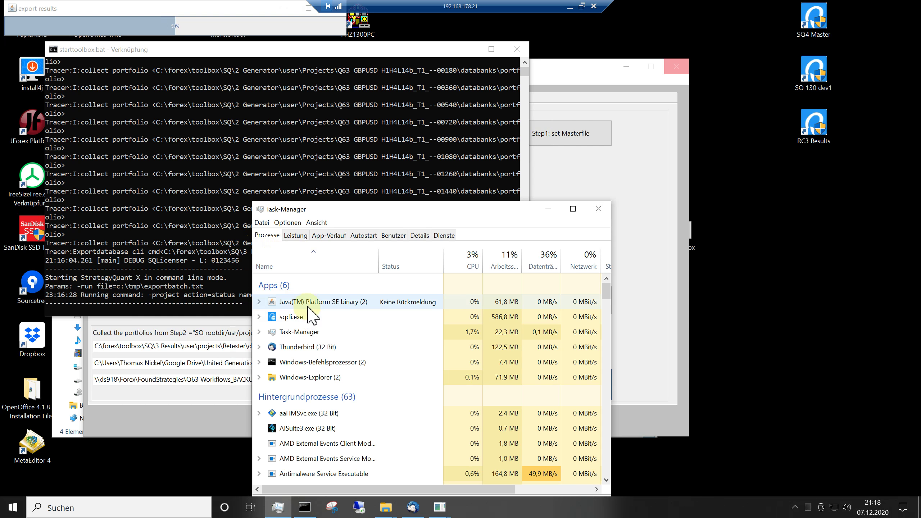
left_click(295, 317)
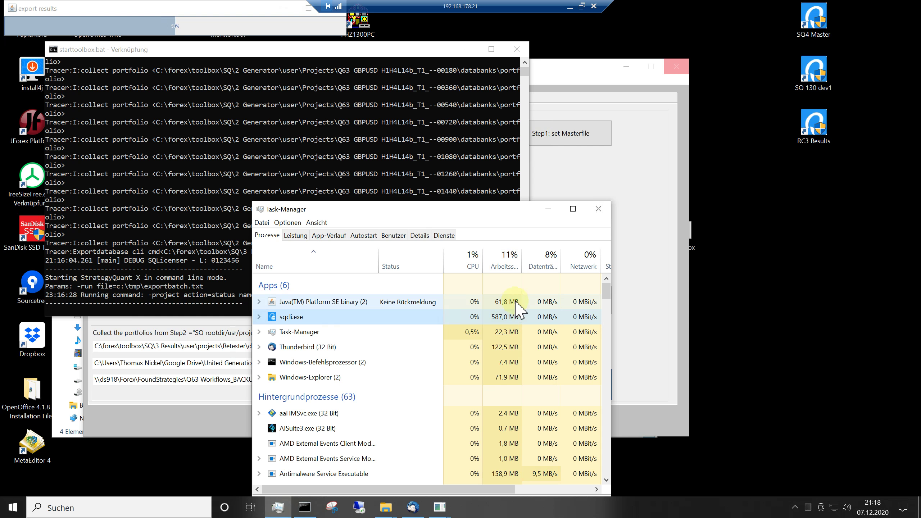
- Find and select the sqcli.exe process in the Task Manager's detailed process list
left_click(419, 236)
left_click_drag(433, 214, 435, 139)
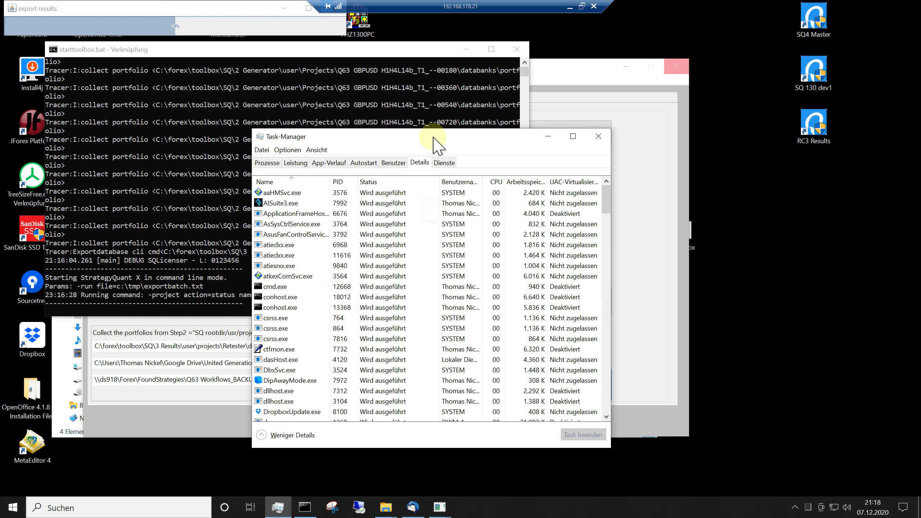
left_click_drag(609, 447, 776, 477)
scroll(366, 367, "down", 8)
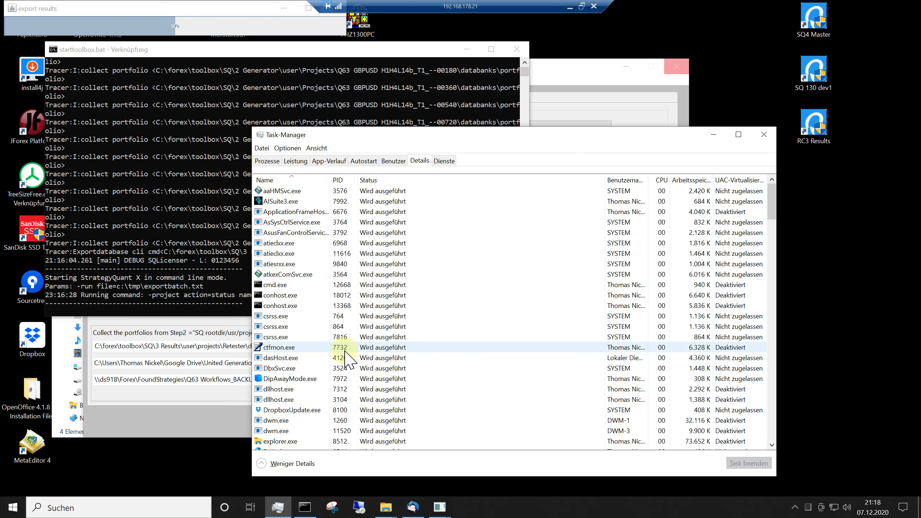
left_click(348, 316)
scroll(347, 327, "down", 1)
scroll(348, 363, "down", 10)
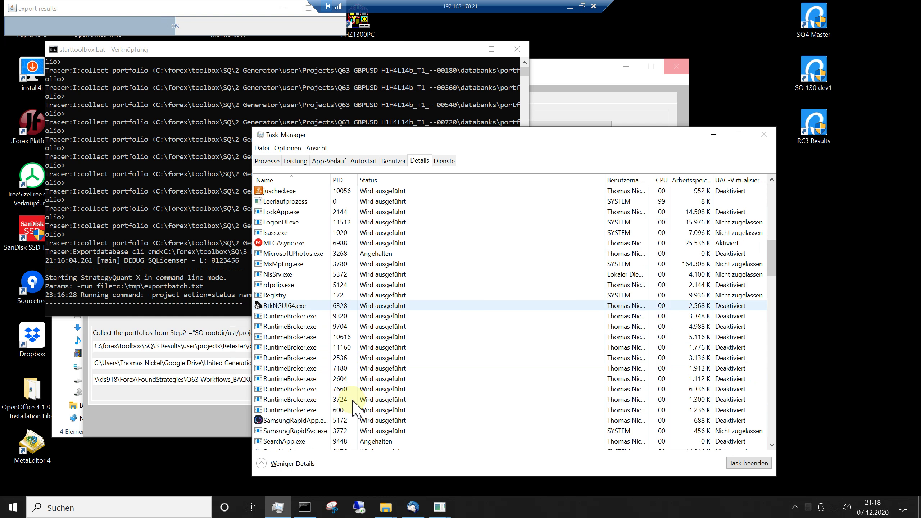
left_click(354, 401)
scroll(355, 407, "down", 5)
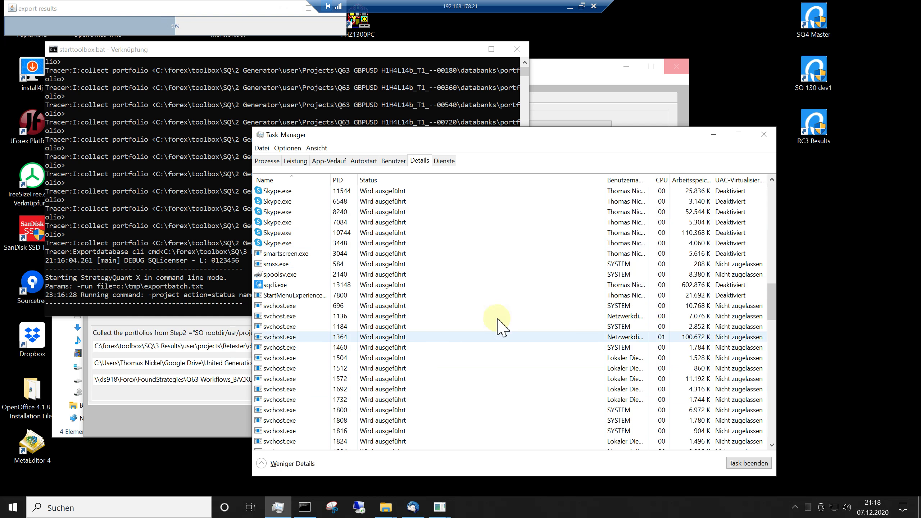
left_click(305, 285)
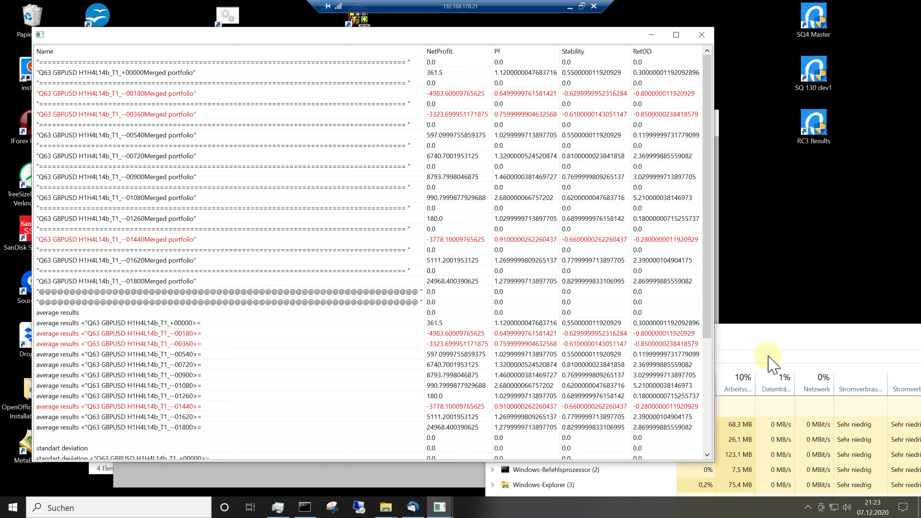
- Put the Task Manager away and examine the merged portfolio results table down to the overall average and standard deviation rows
left_click(775, 331)
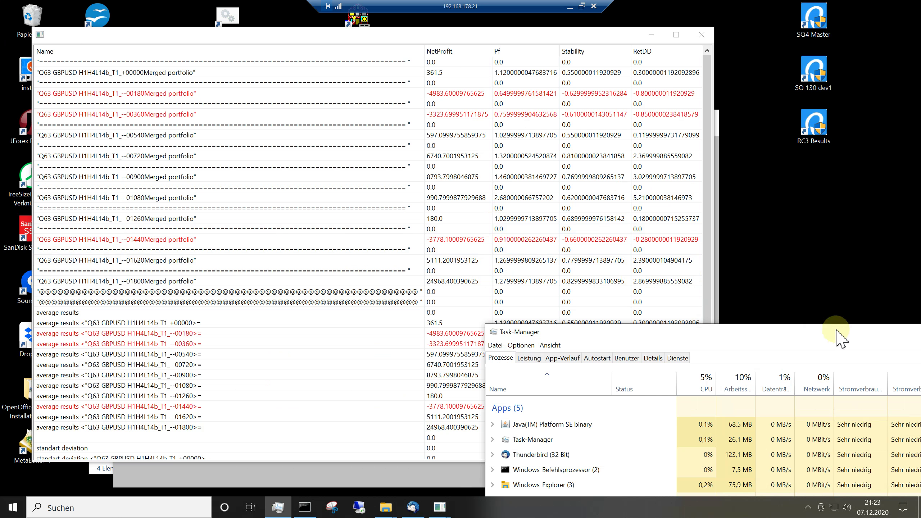
left_click_drag(837, 331, 664, 236)
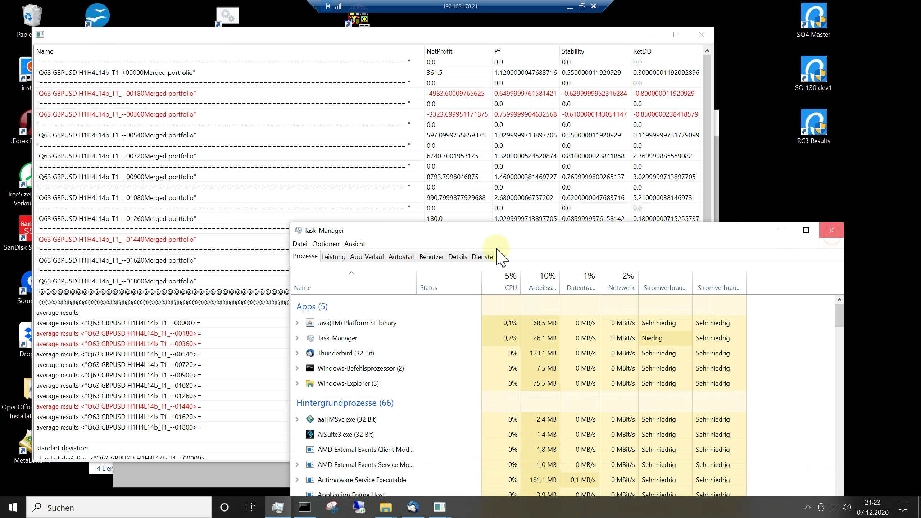
key("super+Down")
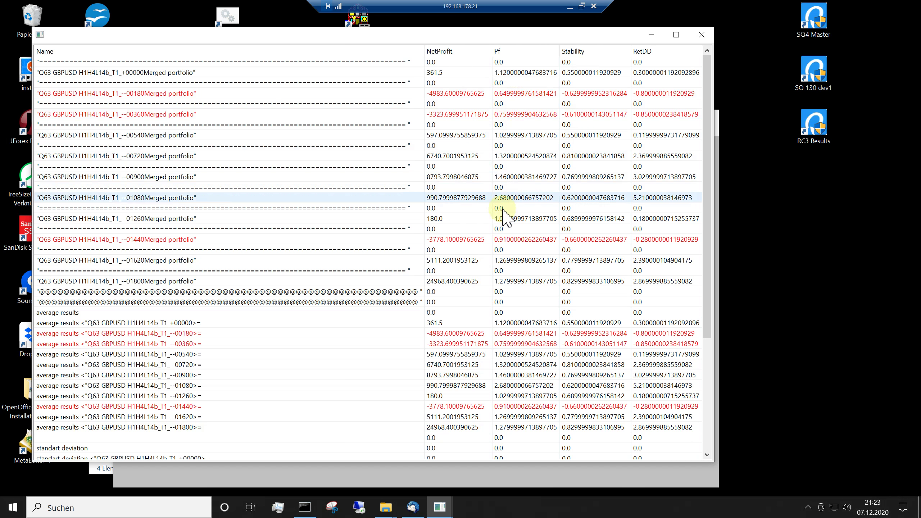
left_click(500, 197)
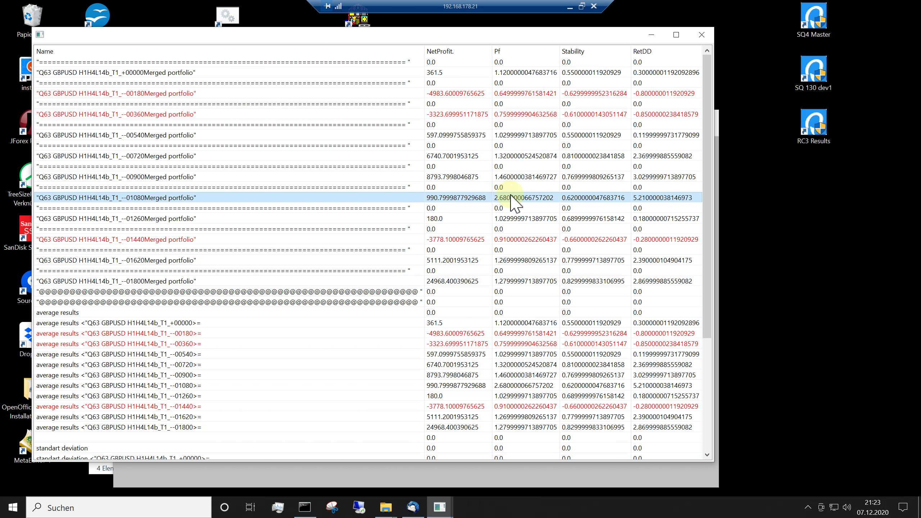
scroll(558, 173, "down", 5)
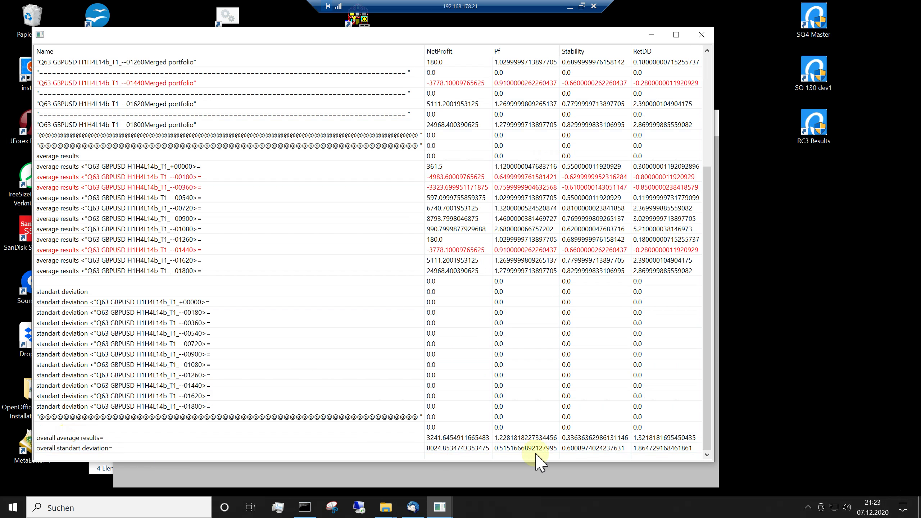
- Examine the overall average results row against the individual merged portfolio rows, and shift the results window slightly aside
left_click(504, 439)
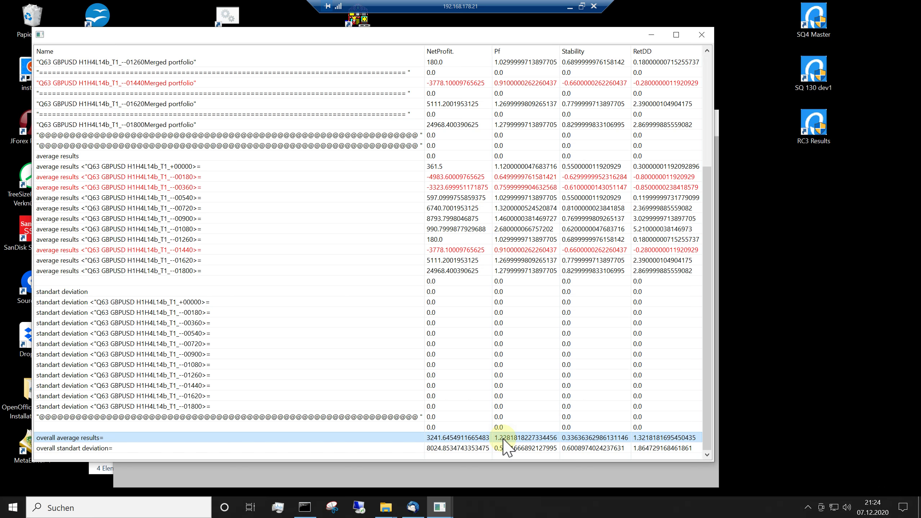
scroll(504, 152, "up", 3)
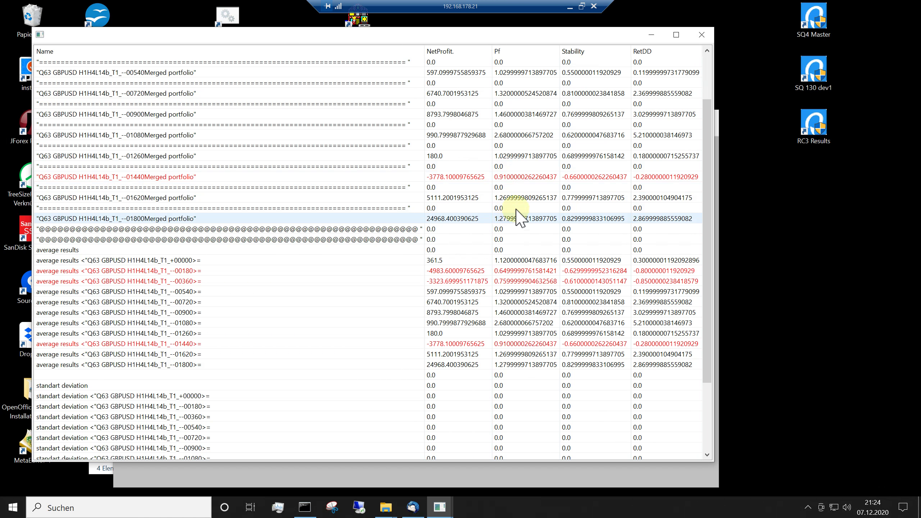
scroll(522, 291, "down", 3)
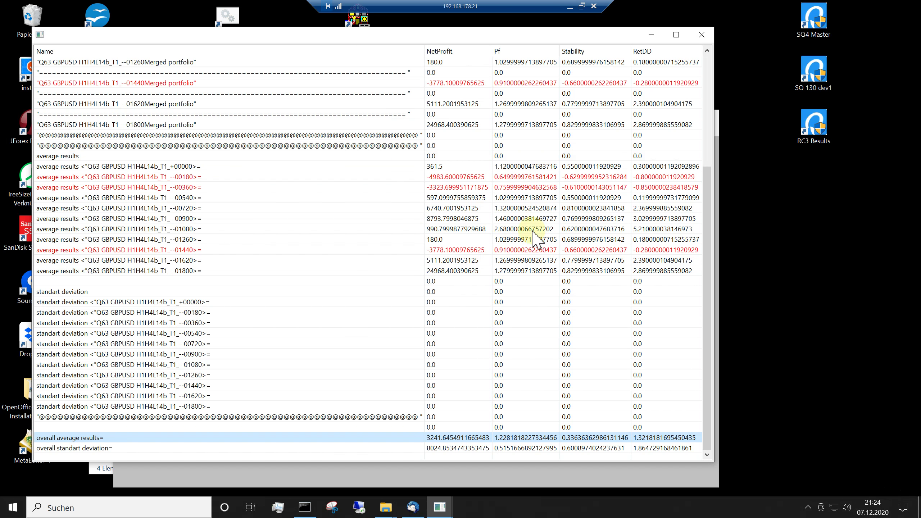
left_click_drag(370, 38, 388, 30)
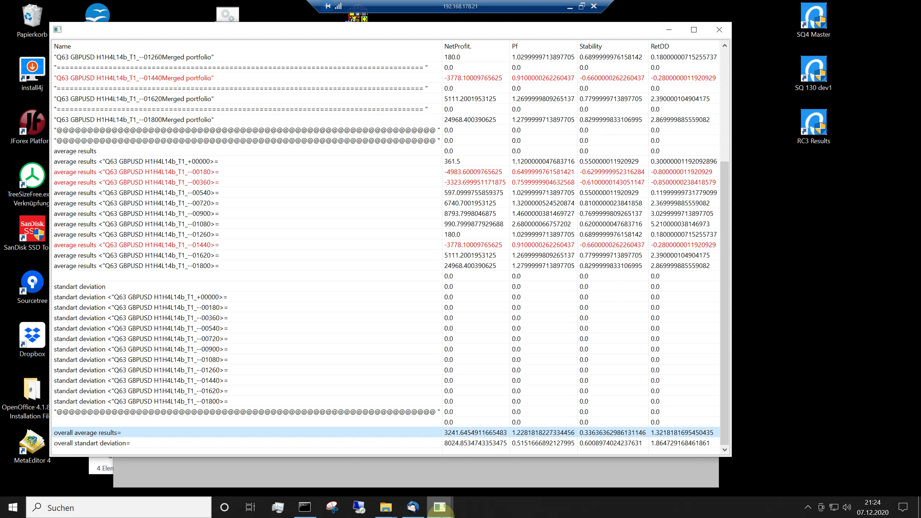
- Launch Toolbox 3 SQ Results from the Toolbox folder, allow it to run, and dismiss its startup settings and introductory walkthrough
left_click(388, 509)
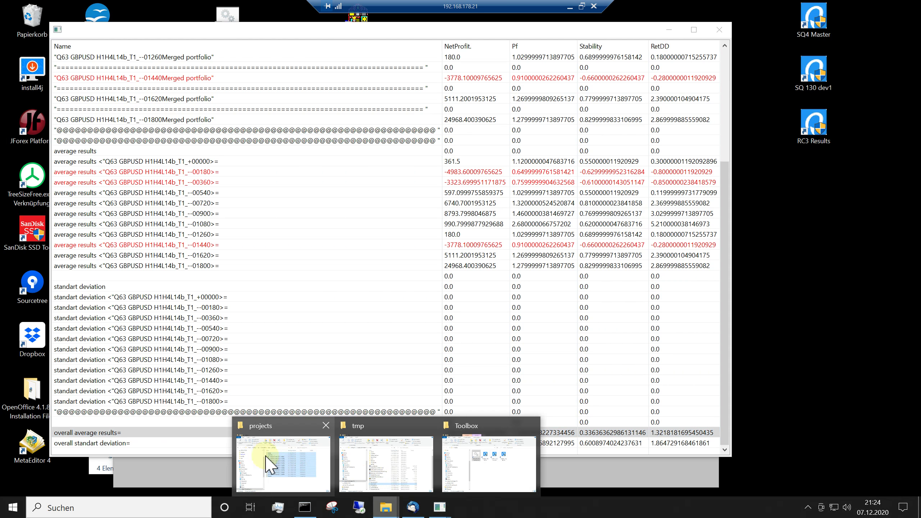
left_click(485, 460)
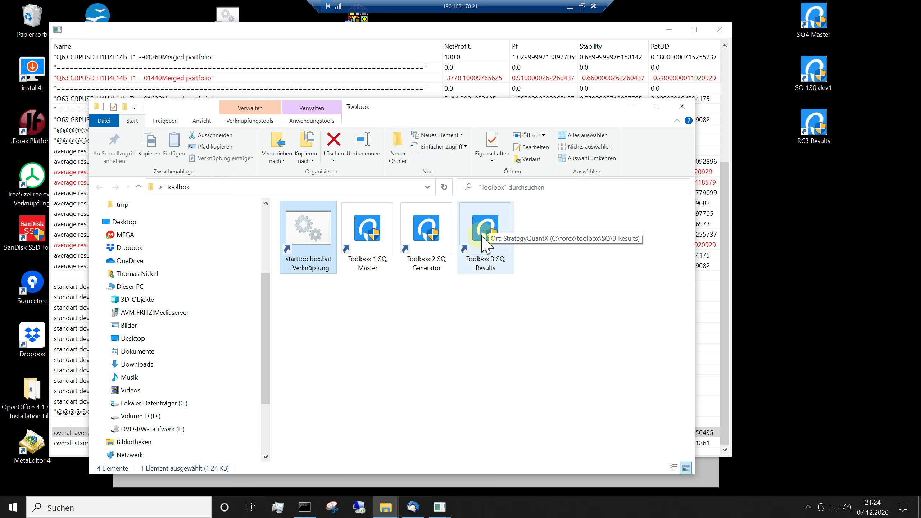
double_click(478, 227)
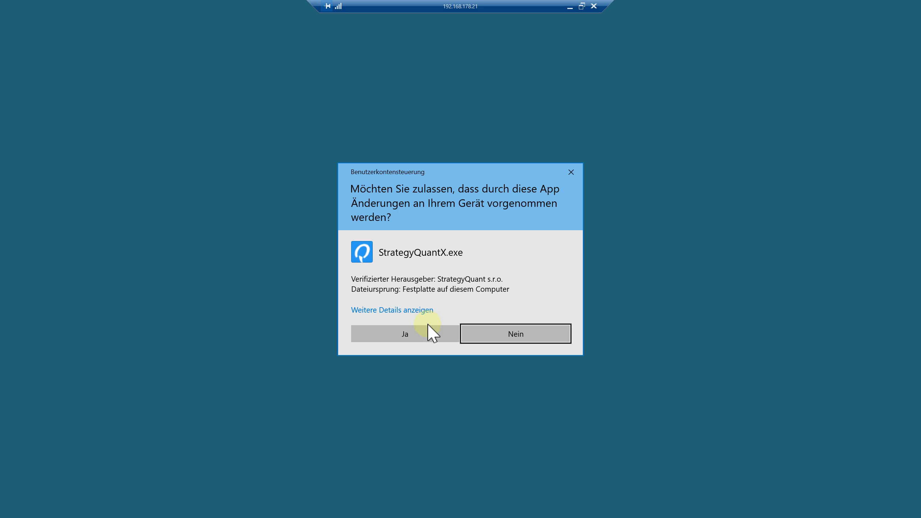
left_click(423, 331)
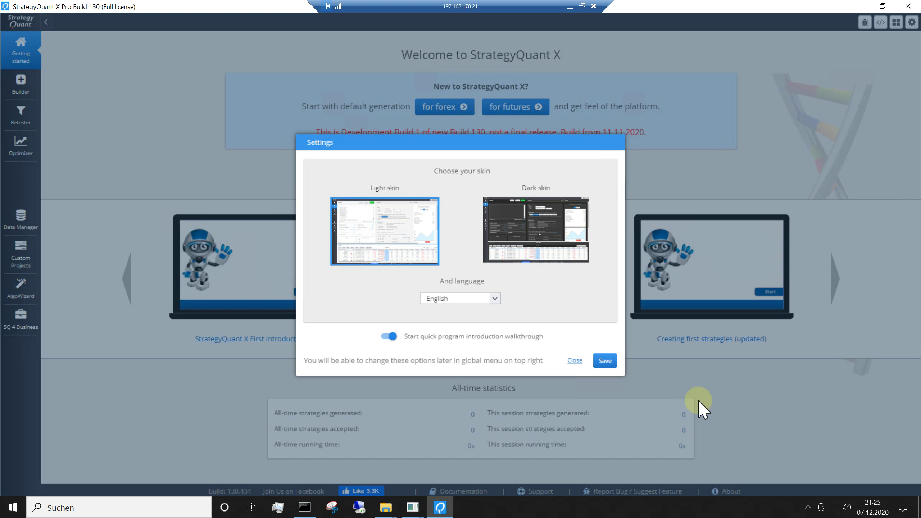
left_click(575, 360)
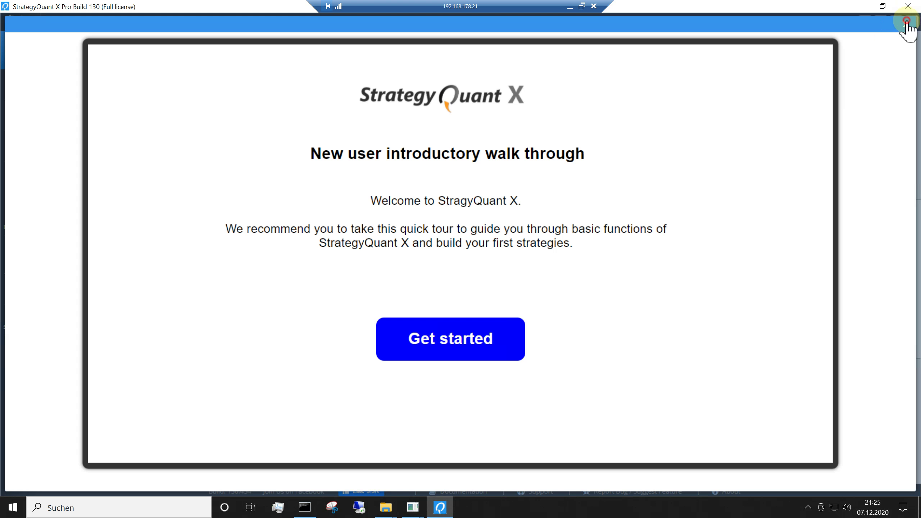
left_click(907, 21)
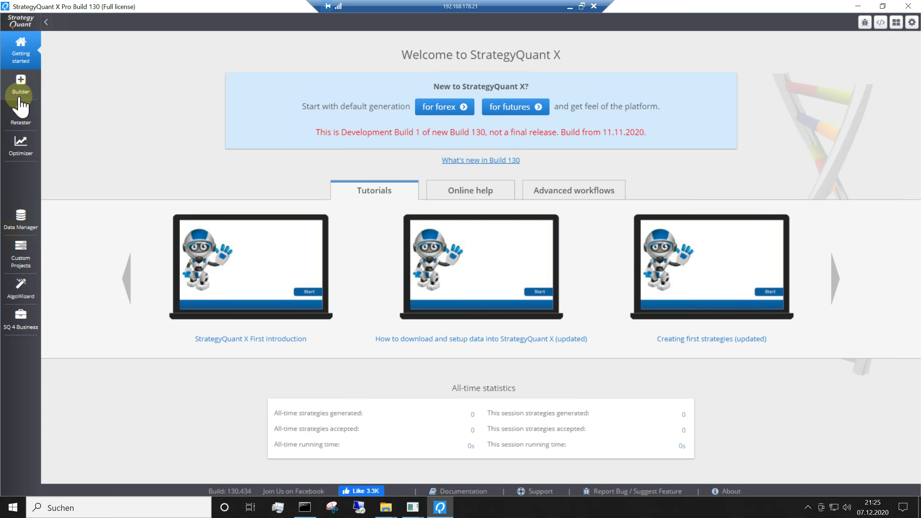
- Open the Retester and expand its Results databank, slightly widening the Strategy Name column
left_click(16, 118)
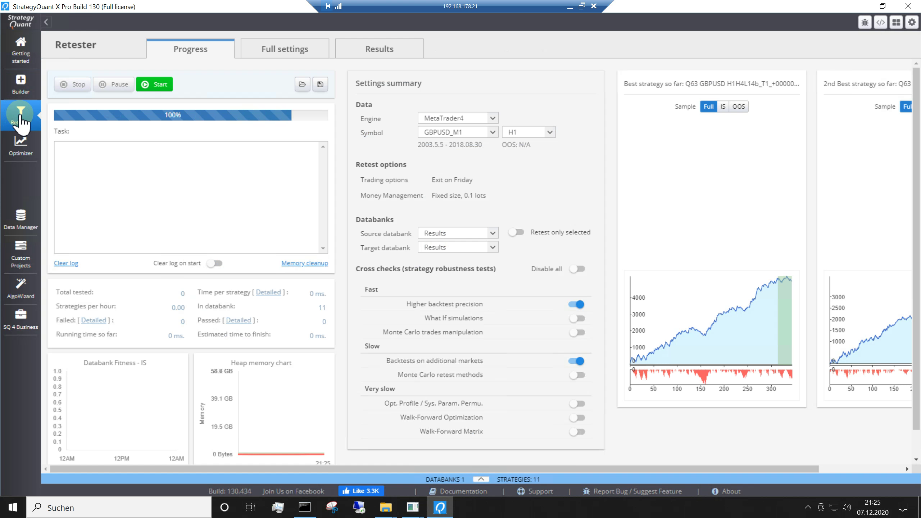
left_click(481, 479)
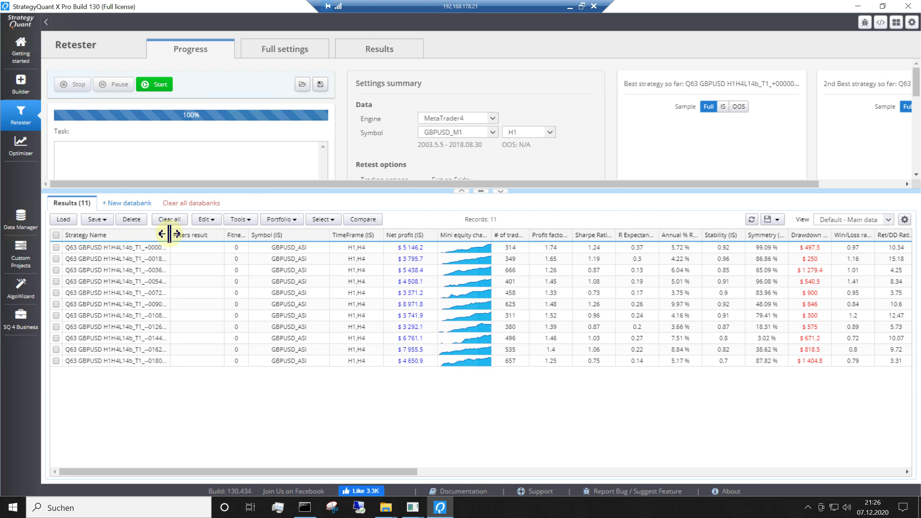
left_click_drag(169, 234, 173, 234)
left_click(16, 116)
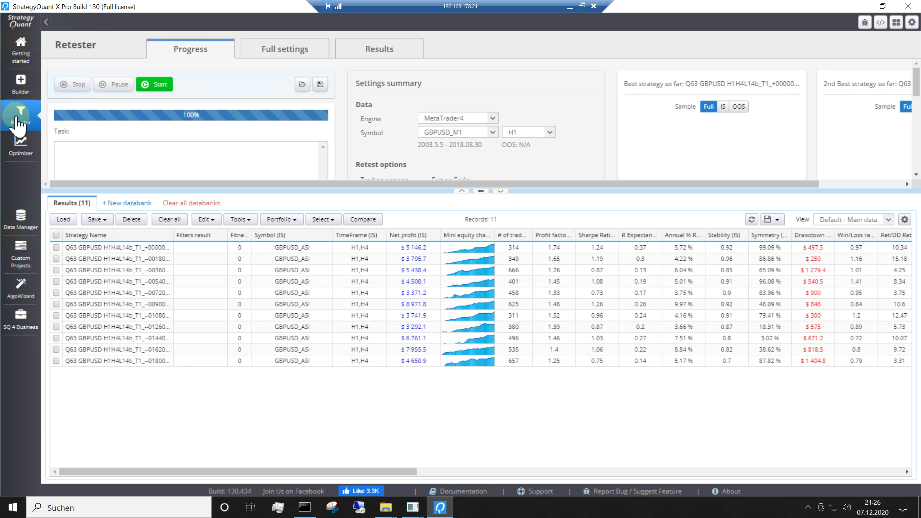
left_click(63, 197)
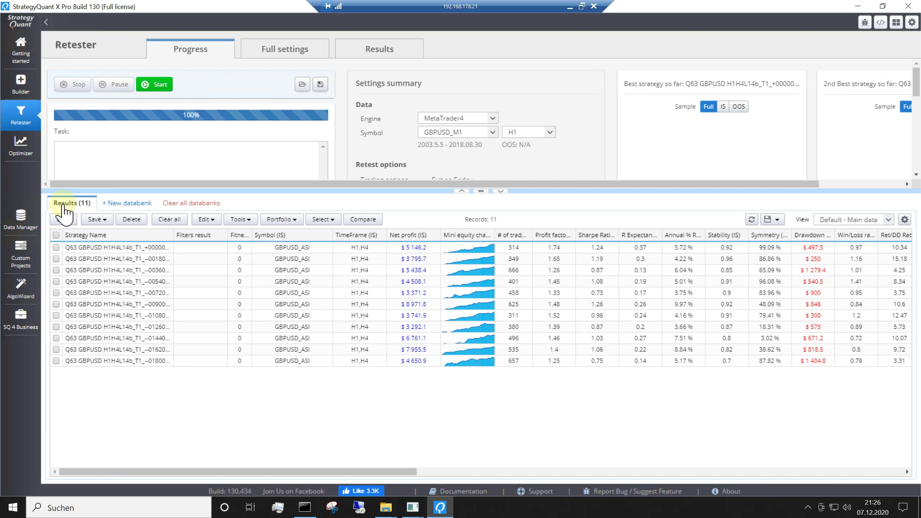
- Check the result directory path in the Toolbox workflow generator, and return to the Retester databank
left_click(413, 508)
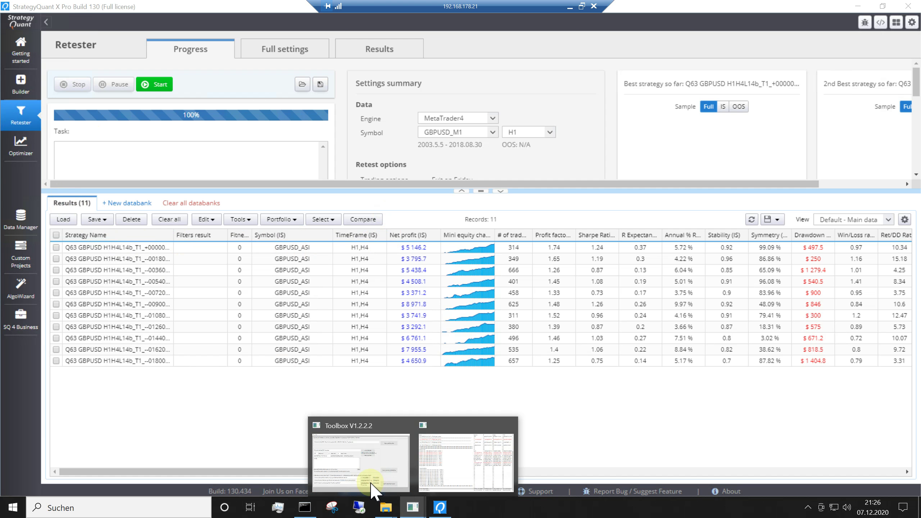
left_click(361, 465)
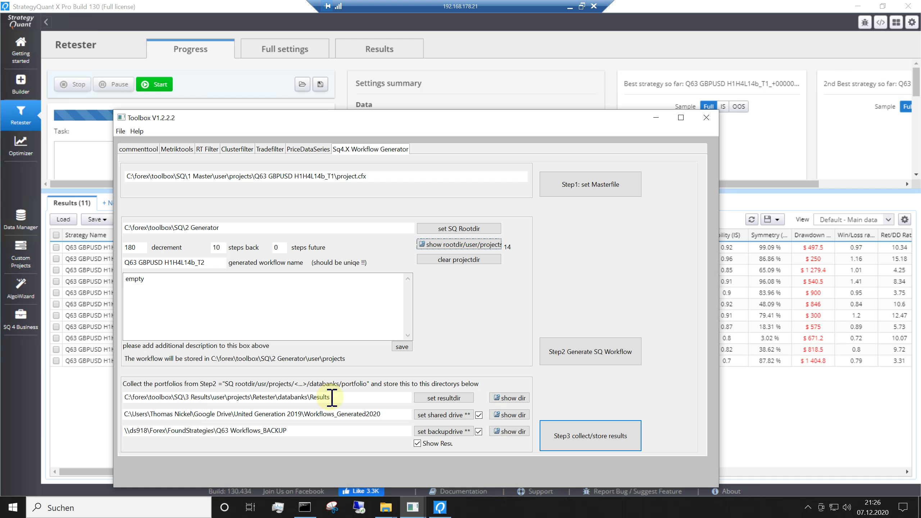
left_click_drag(337, 398, 125, 398)
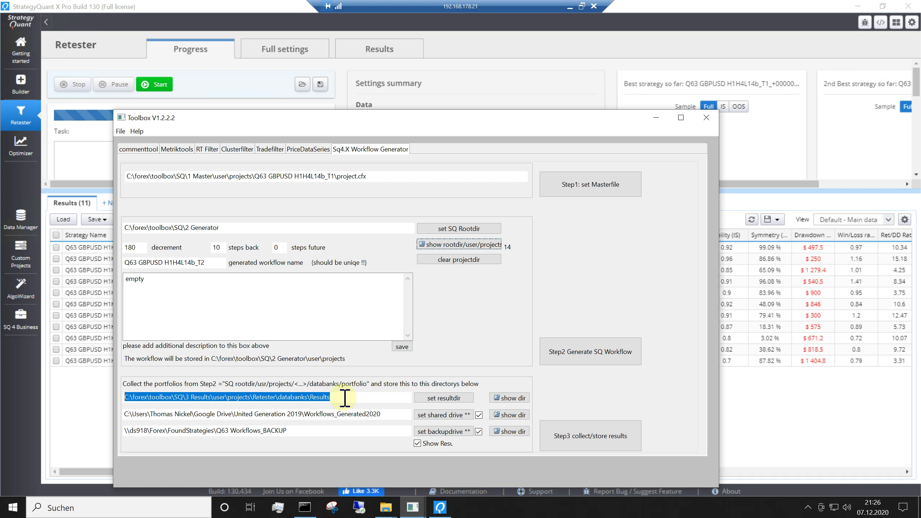
left_click(483, 371)
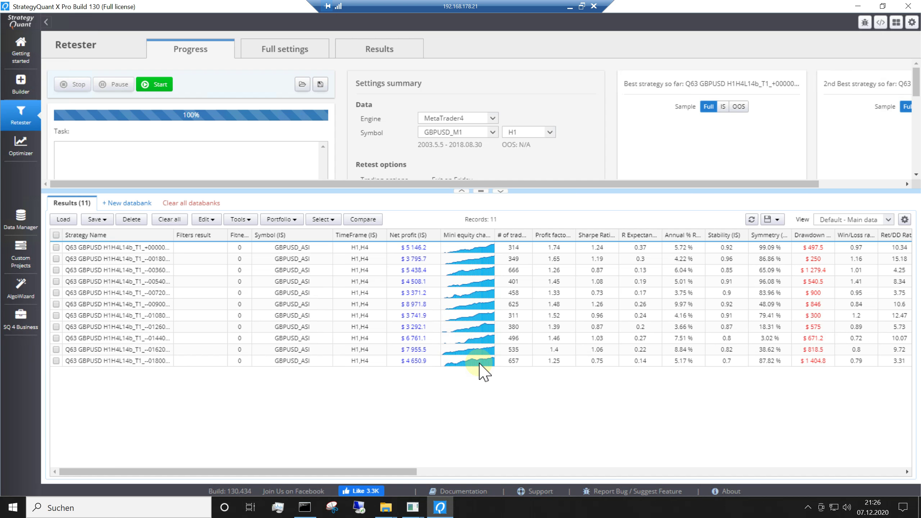
- Show the +00000 merged portfolio's equity chart over time in an enlarged pane and bring the databank's out-of-sample columns into view
double_click(476, 248)
left_click(165, 86)
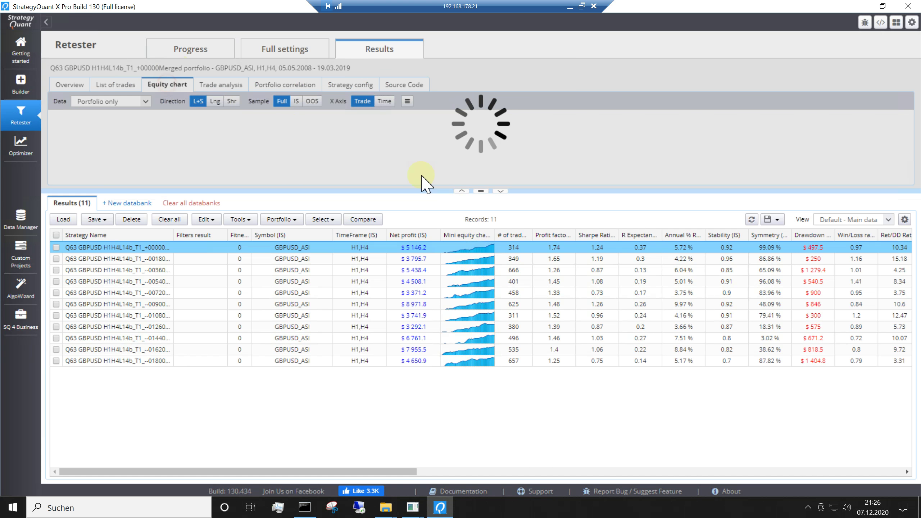
left_click_drag(485, 190, 485, 317)
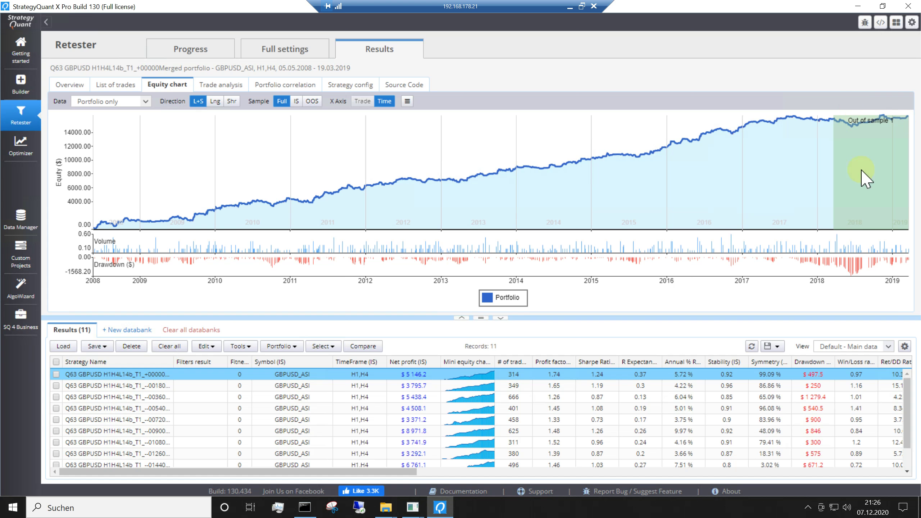
left_click_drag(413, 472, 651, 474)
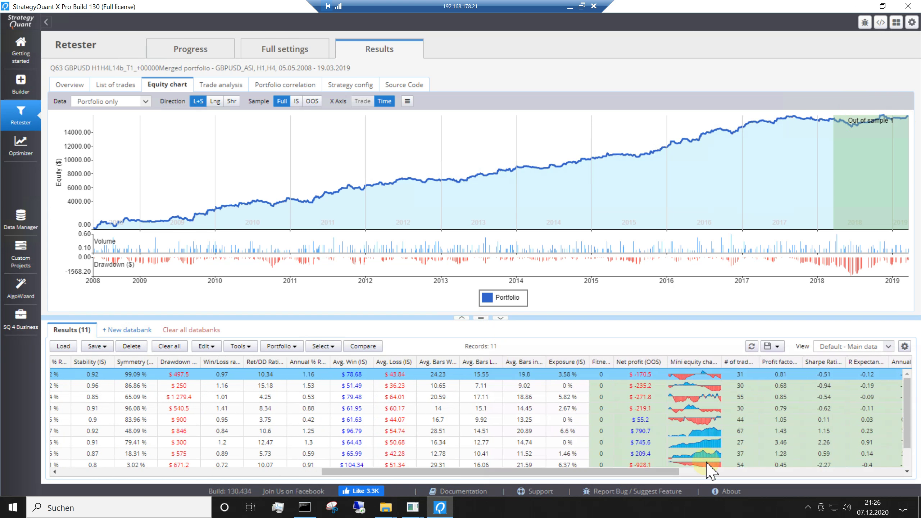
- Switch the databank view to Default - Portfolio and examine the out-of-sample values of the first two portfolios
left_click(889, 347)
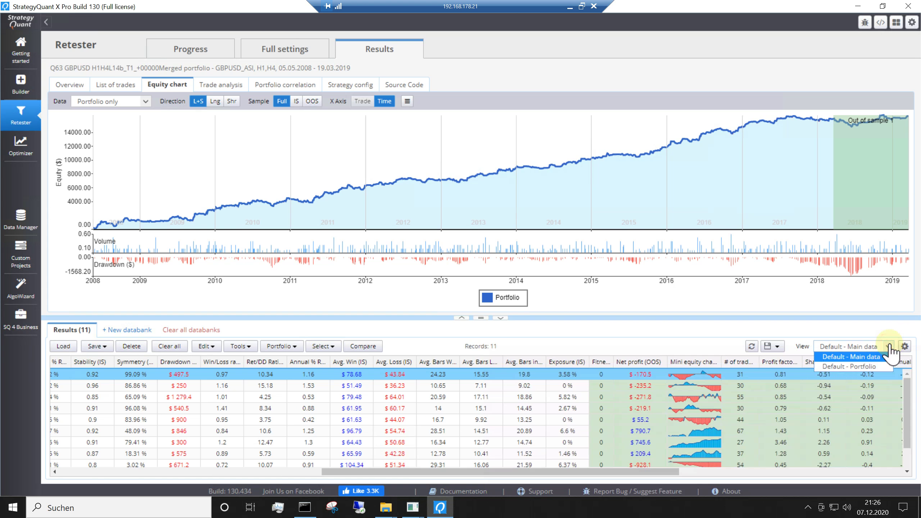
left_click(873, 366)
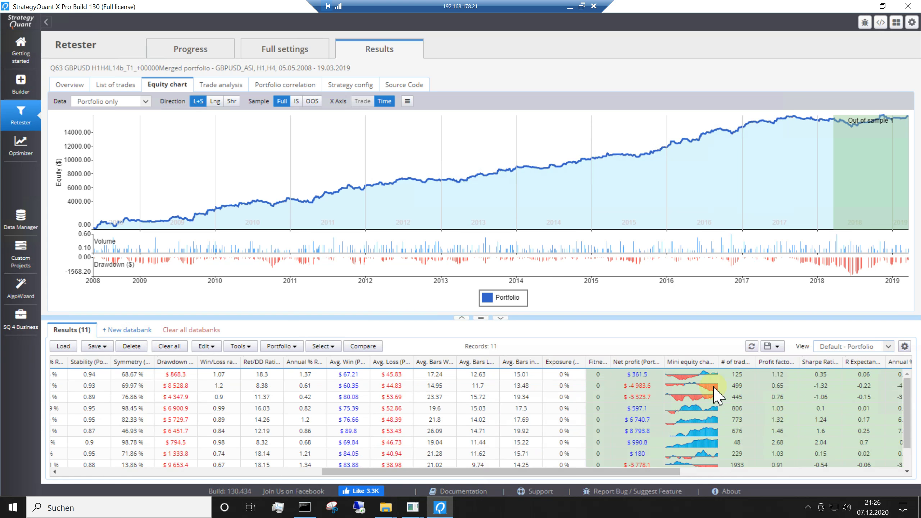
left_click(708, 372)
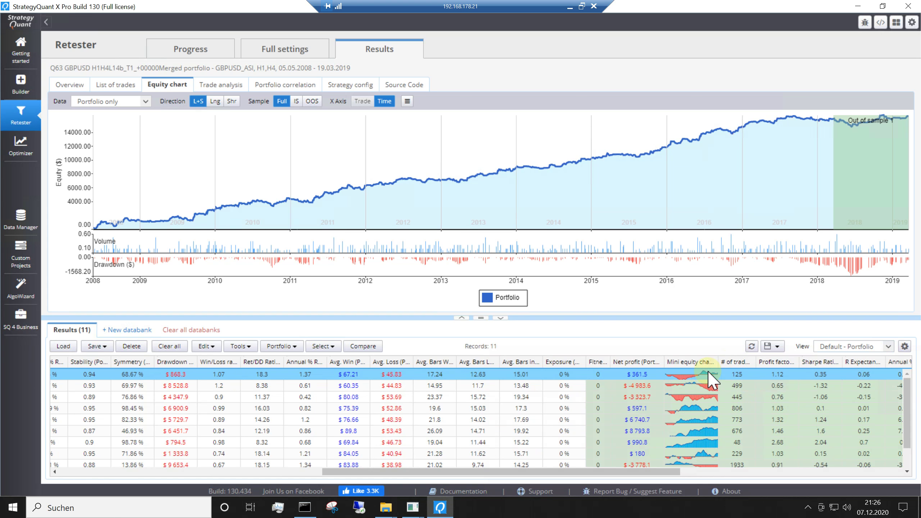
left_click(778, 387)
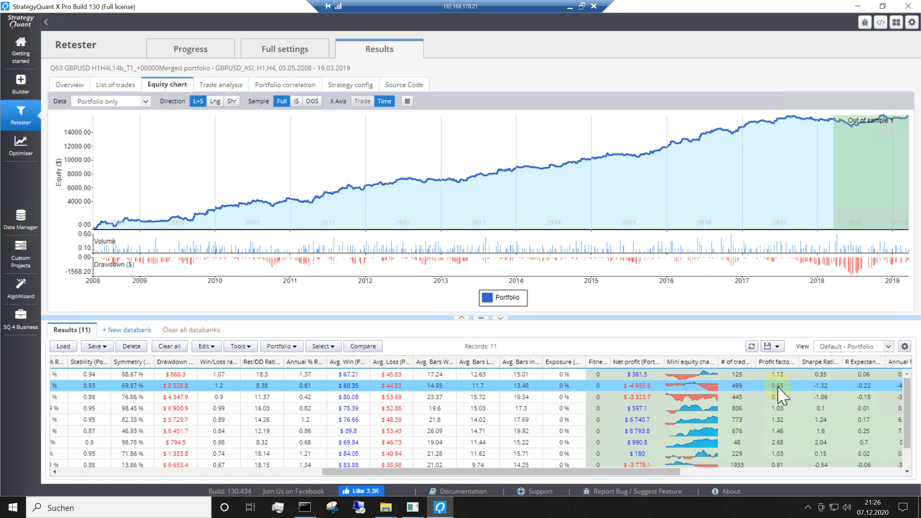
- Inspect the equity charts of the --00180 and --01080 merged portfolios, focusing on their out-of-sample sections
double_click(701, 388)
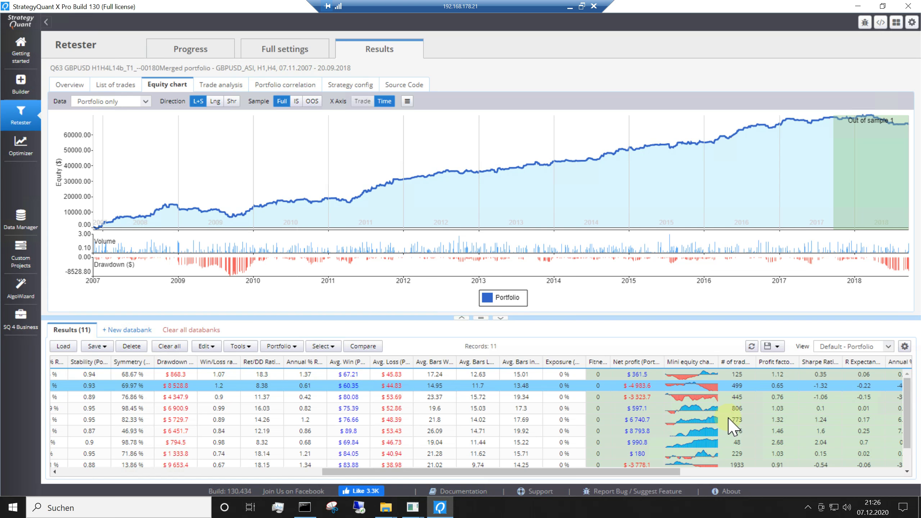
double_click(731, 442)
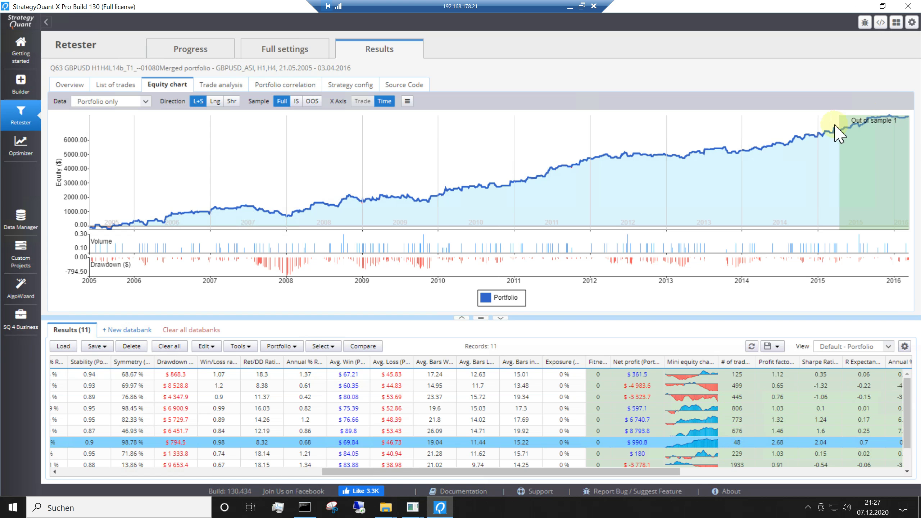
mouse_move(884, 125)
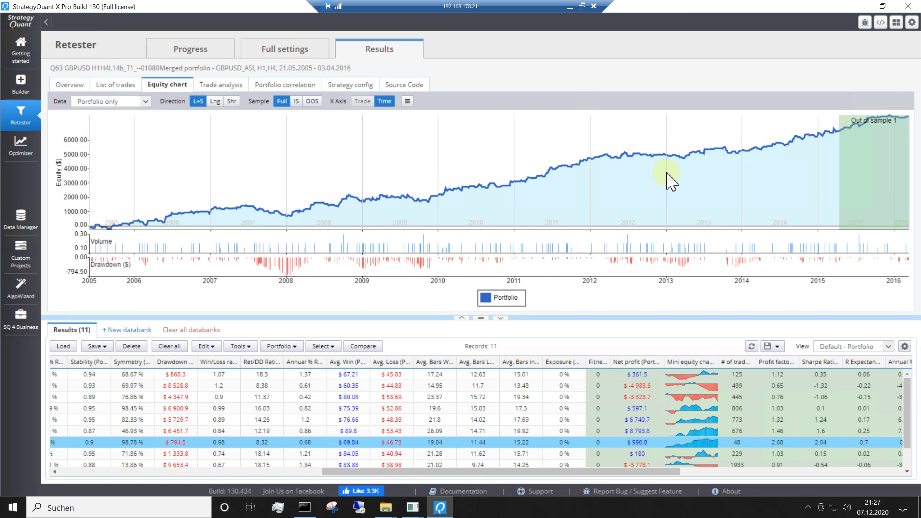
- Compare the equity charts of Strategy 3.51.135 and Strategy 3.27.135 within the --01080 portfolio, ending on Strategy 3.51.135
left_click(146, 103)
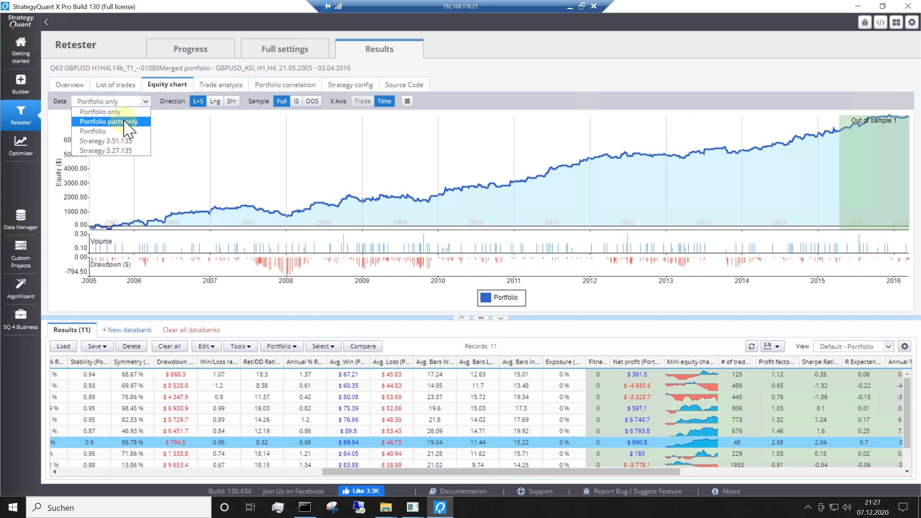
left_click(119, 141)
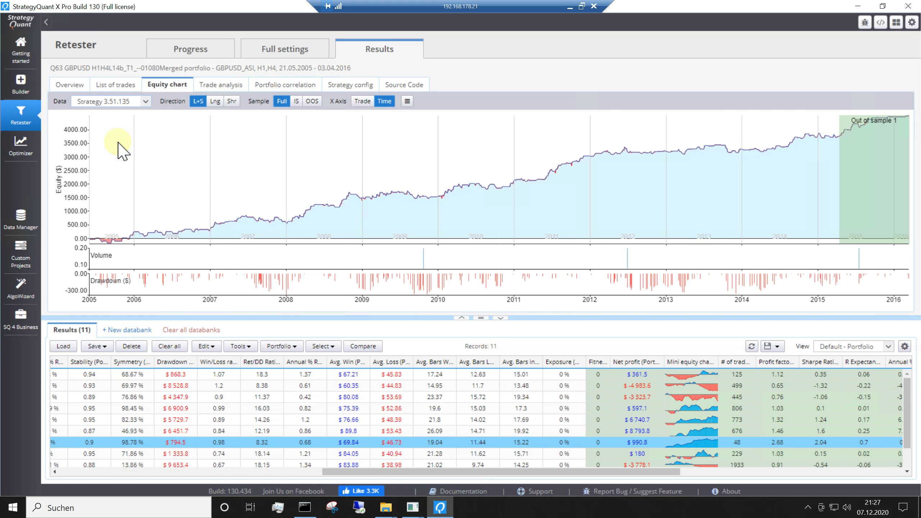
left_click(144, 101)
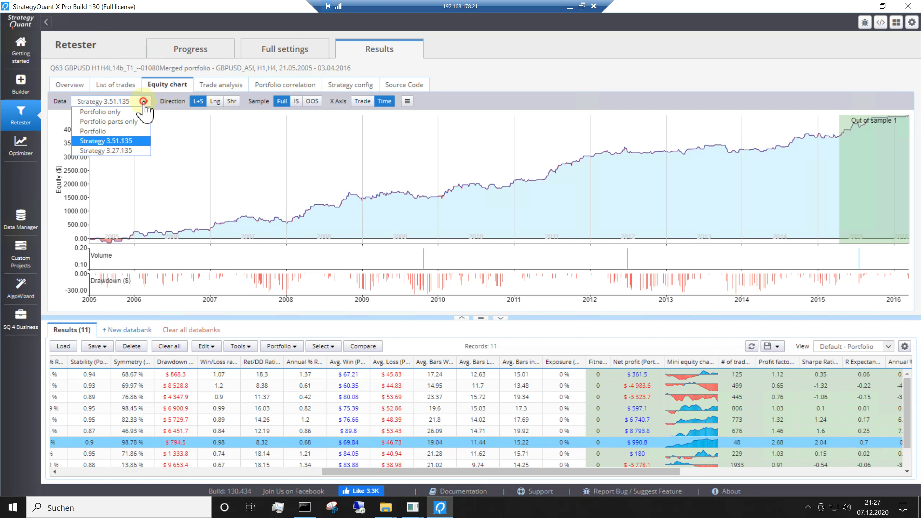
left_click(134, 150)
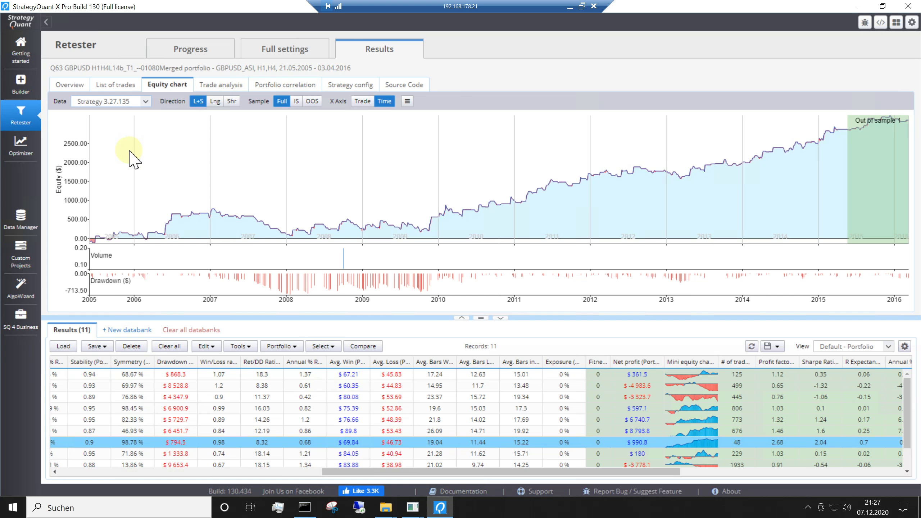
left_click(145, 101)
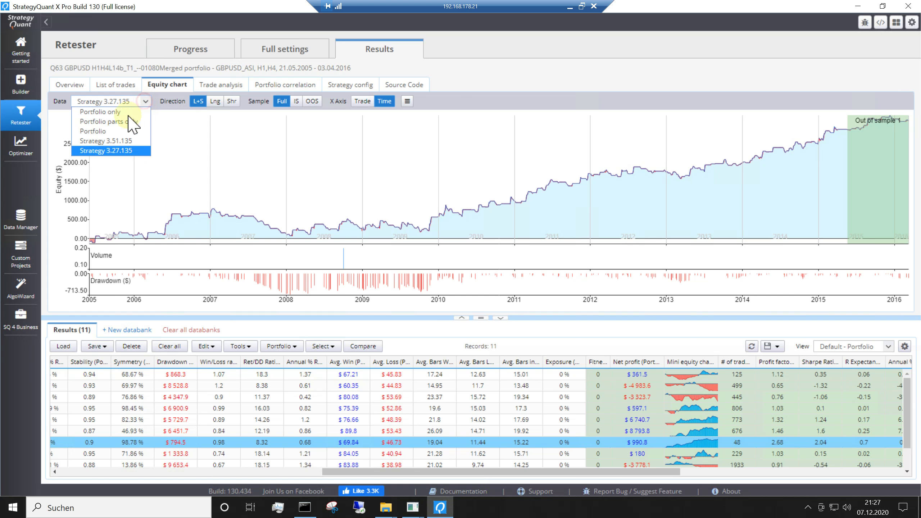
left_click(116, 138)
- Enlarge the Results databank pane until every merged portfolio row is in view
left_click_drag(481, 317, 484, 289)
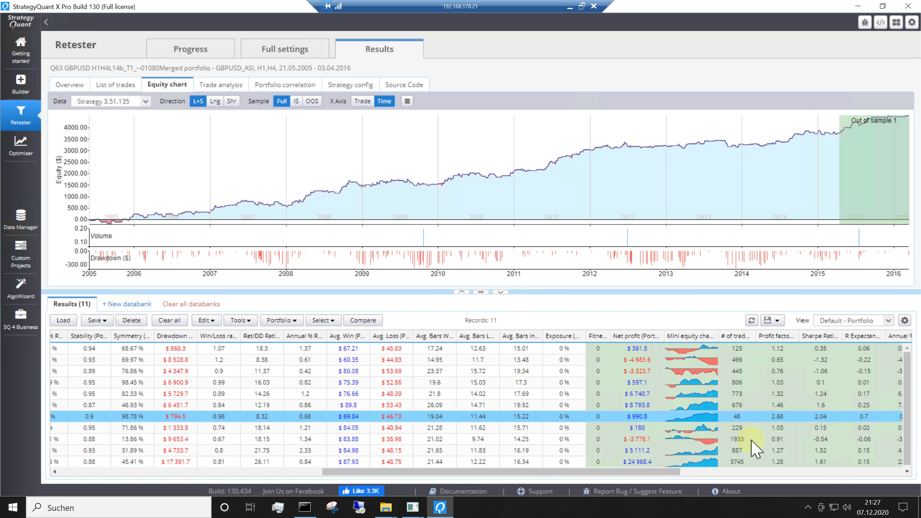
left_click_drag(478, 288, 498, 198)
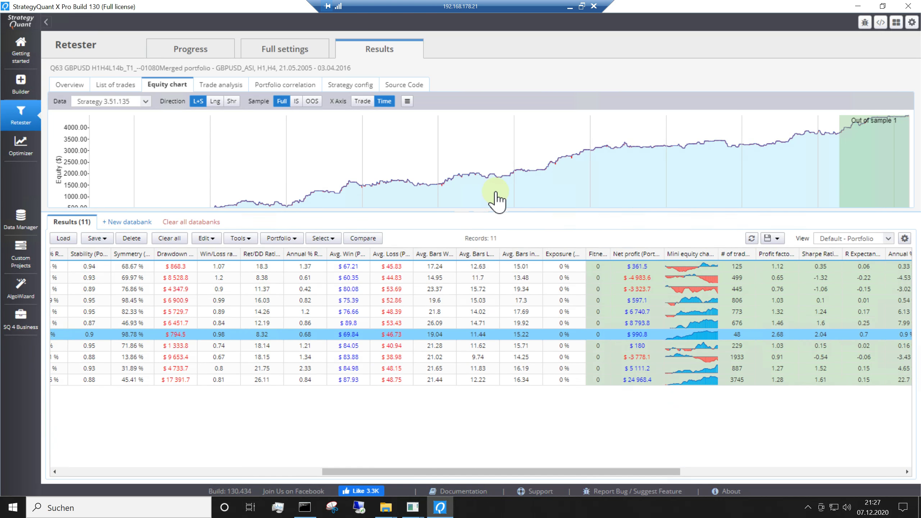
- Select the --01800 merged portfolio and widen the Strategy Name column until the time-shift suffixes are readable
left_click(705, 364)
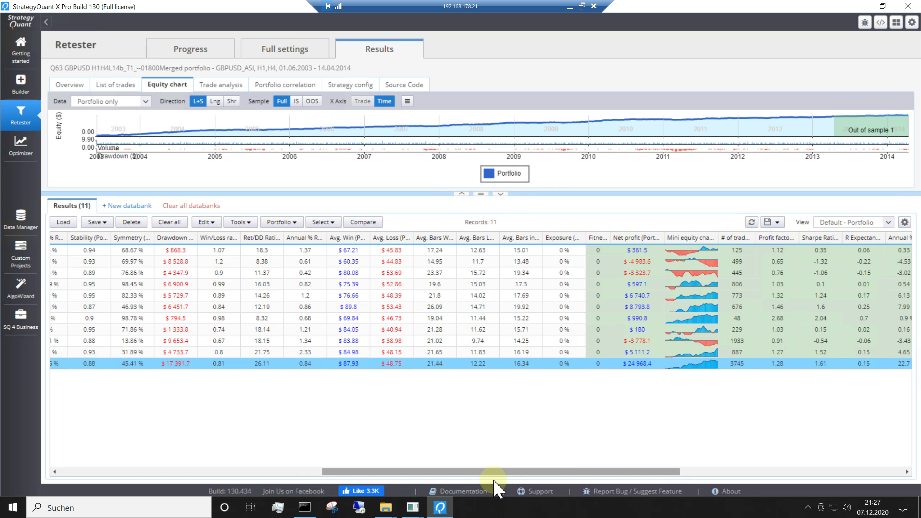
left_click_drag(494, 473, 162, 473)
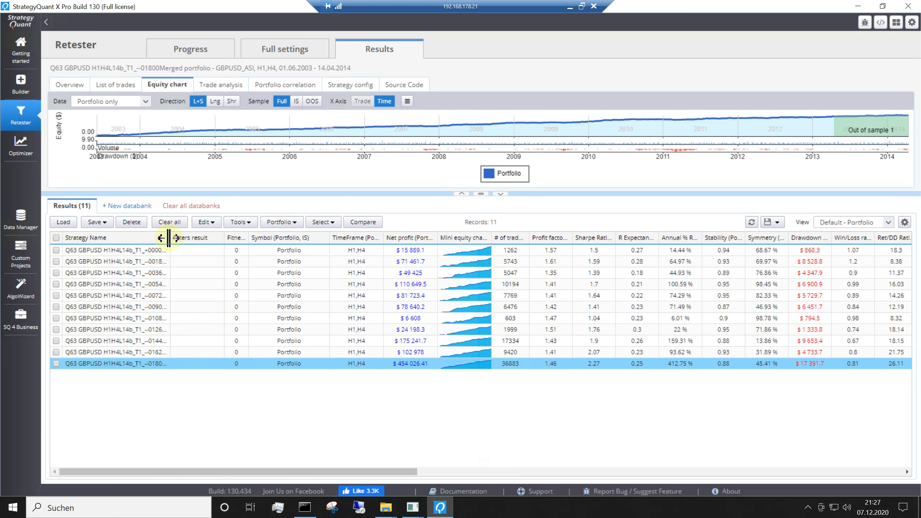
left_click_drag(169, 238, 184, 239)
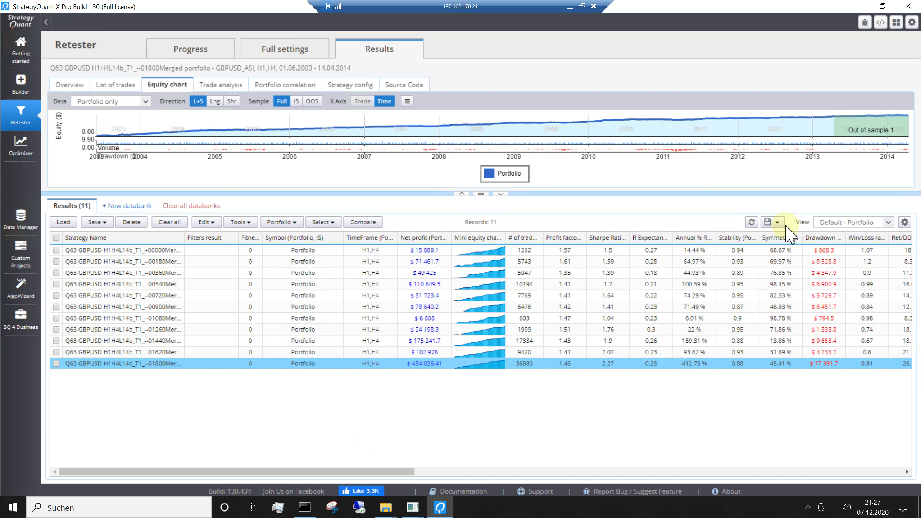
- Enlarge the equity chart pane and inspect the out-of-sample section of the --01800 merged portfolio's curve
left_click(482, 194)
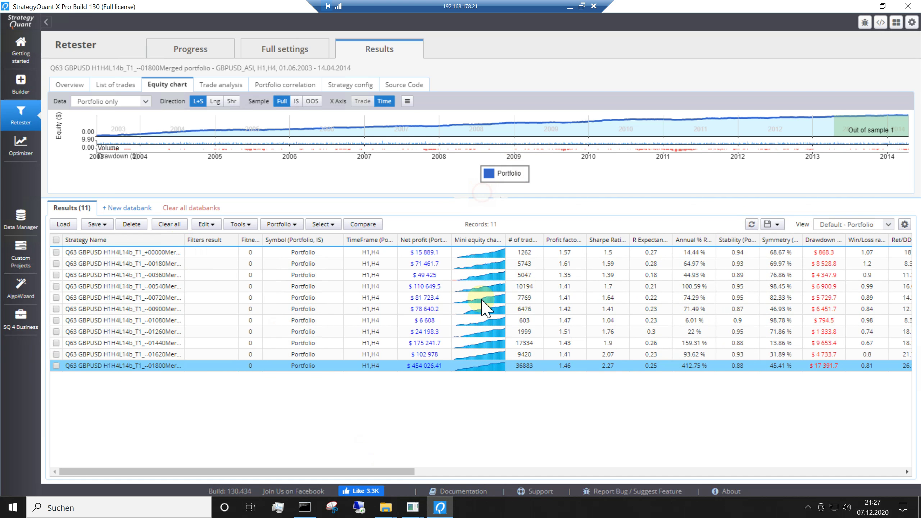
left_click_drag(486, 309, 481, 321)
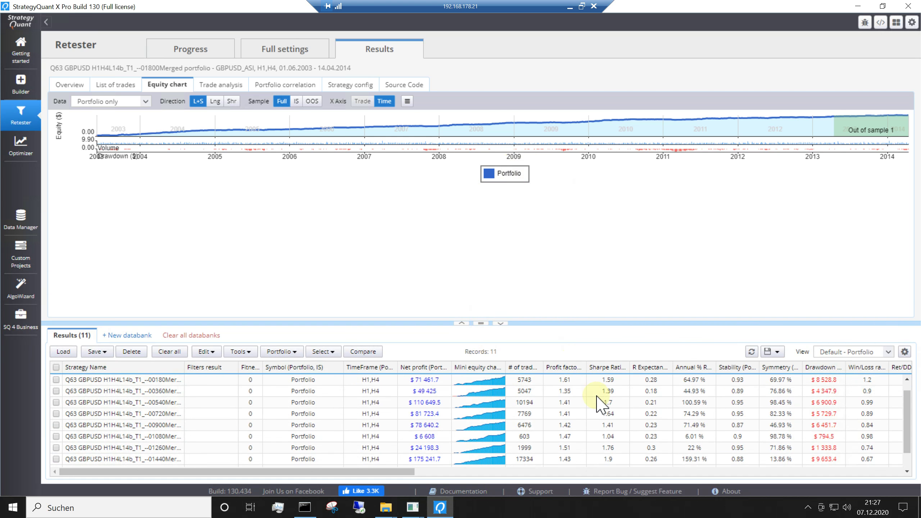
scroll(598, 402, "down", 1)
left_click(482, 460)
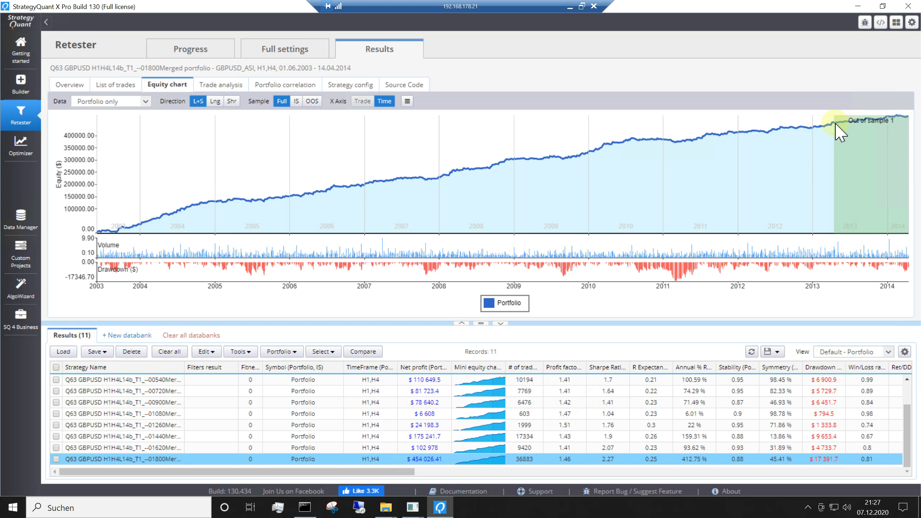
mouse_move(899, 125)
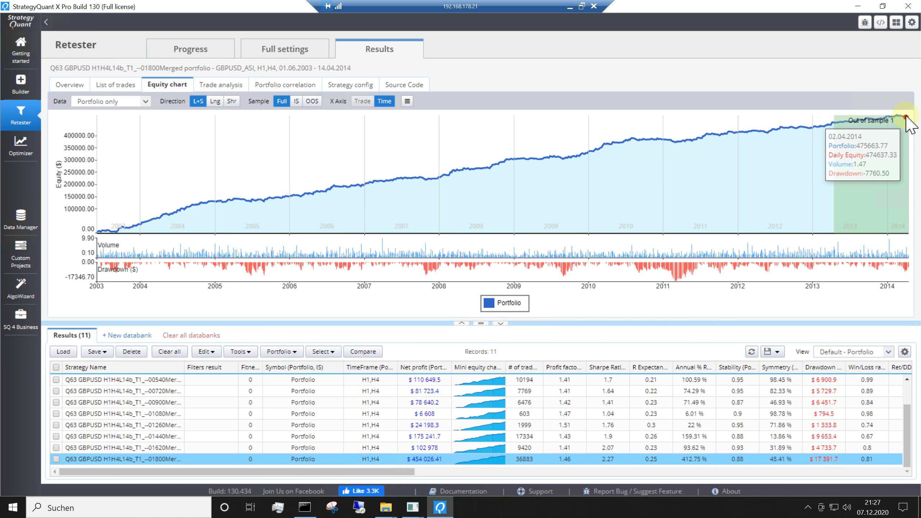
- Look through the strategies contained in the --01800 portfolio, and enlarge the databank pane until all portfolio rows show
left_click(144, 103)
scroll(109, 204, "down", 2)
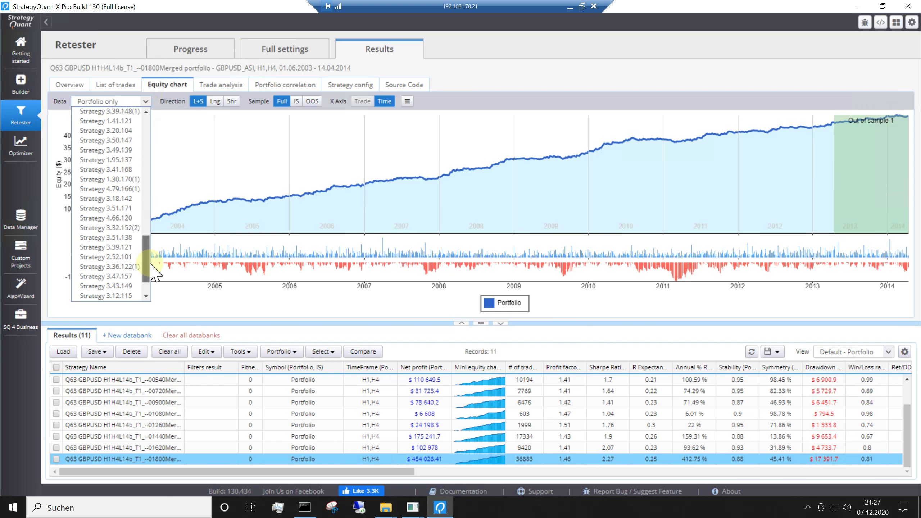
scroll(136, 111, "up", 2)
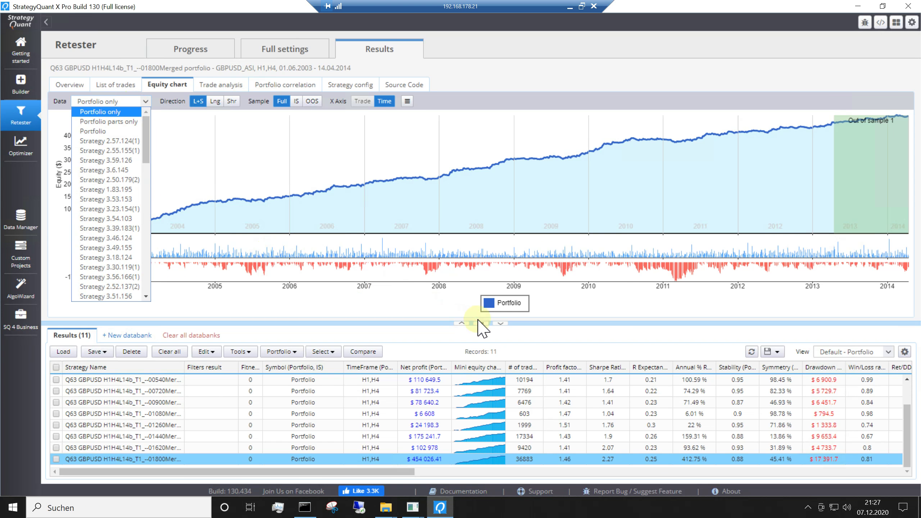
left_click_drag(481, 322, 469, 212)
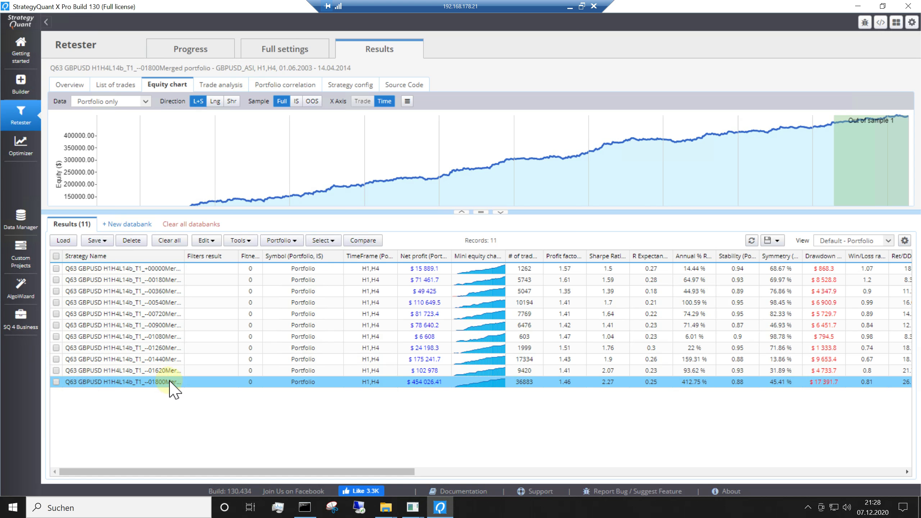
- Exit the Results instance of StrategyQuant X and launch Toolbox 2 SQ Generator, allowing it to make changes to the device
left_click(908, 6)
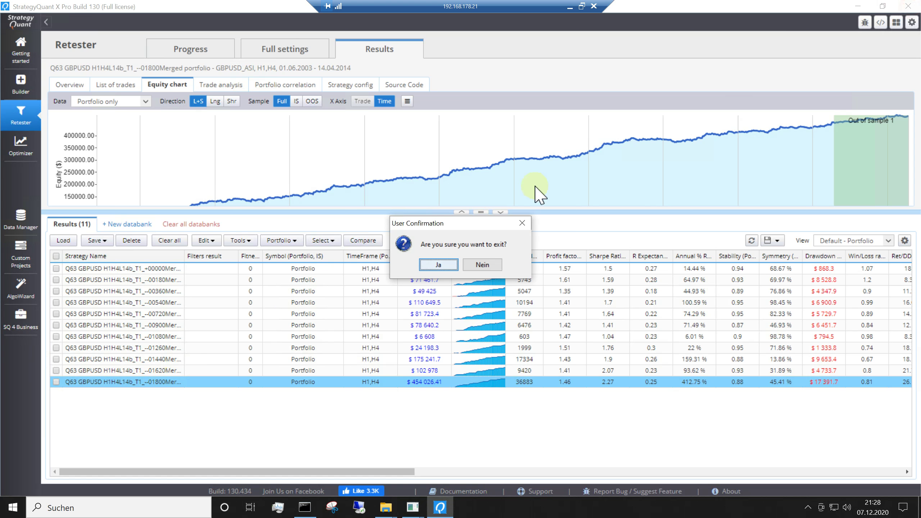
left_click(438, 264)
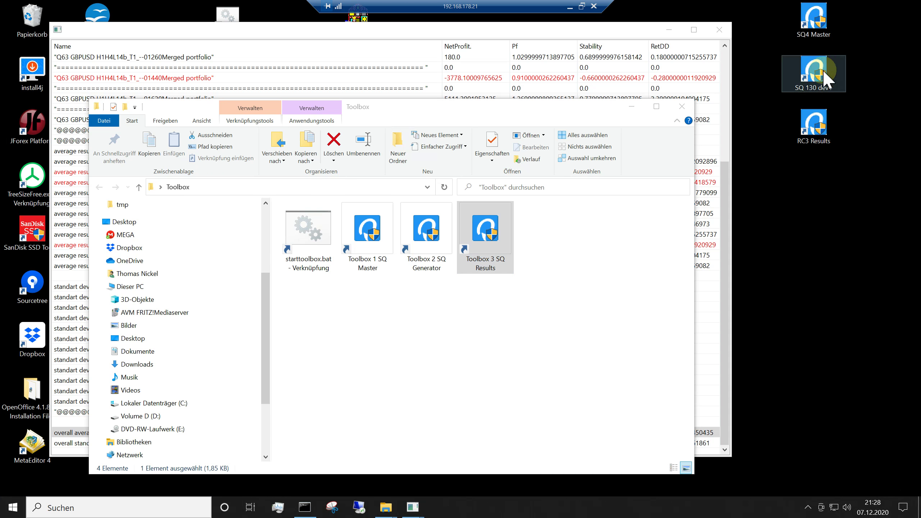
double_click(426, 228)
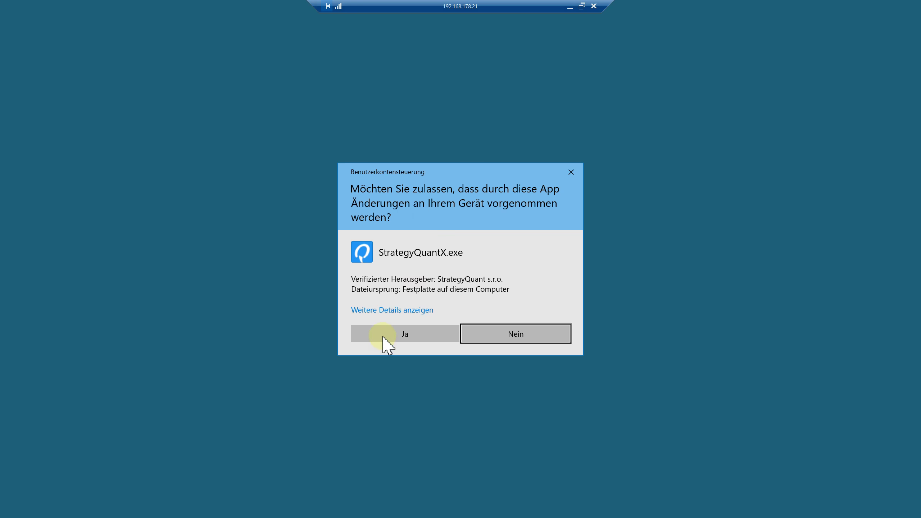
left_click(382, 336)
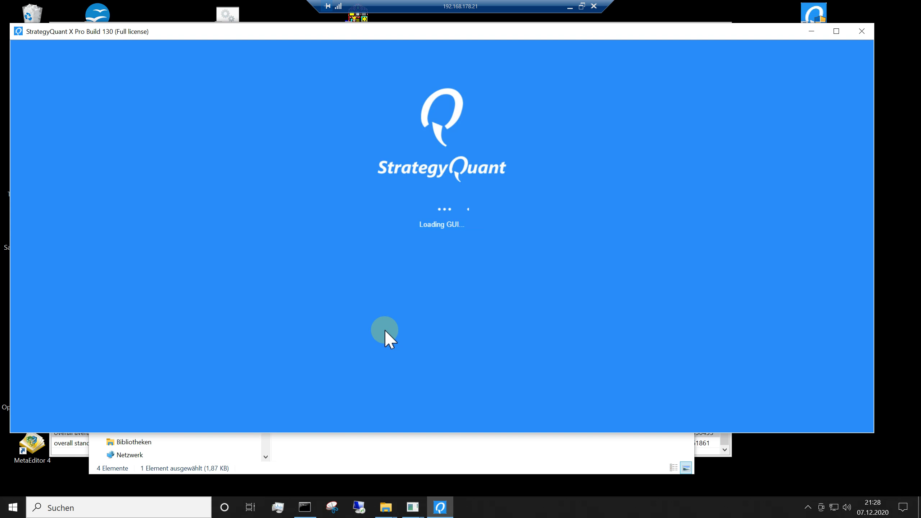
- Switch to the Toolbox window, review the workflow generator's master file, root and result directories, and minimize it
mouse_move(412, 510)
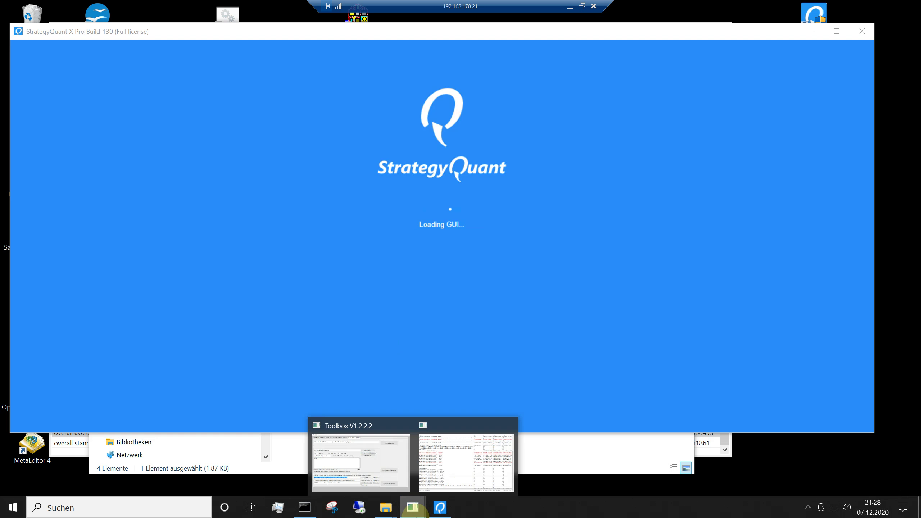
left_click(323, 467)
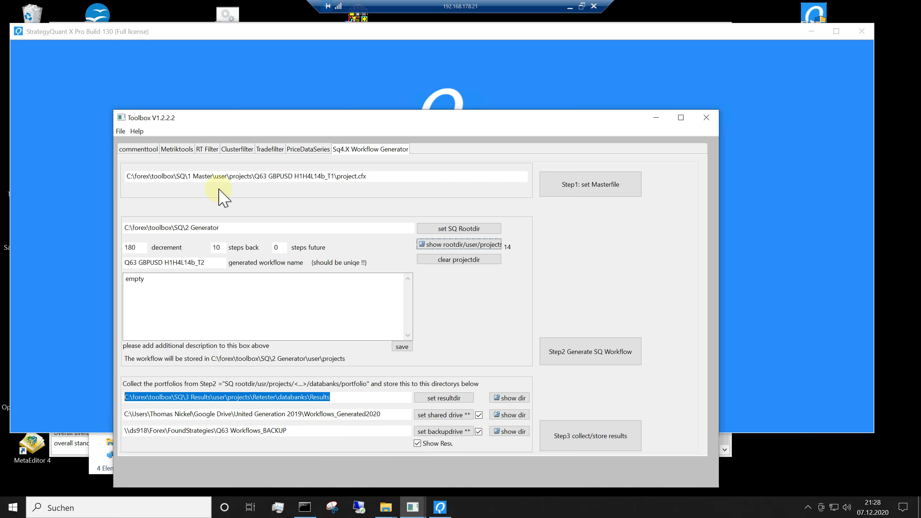
left_click_drag(229, 117, 218, 60)
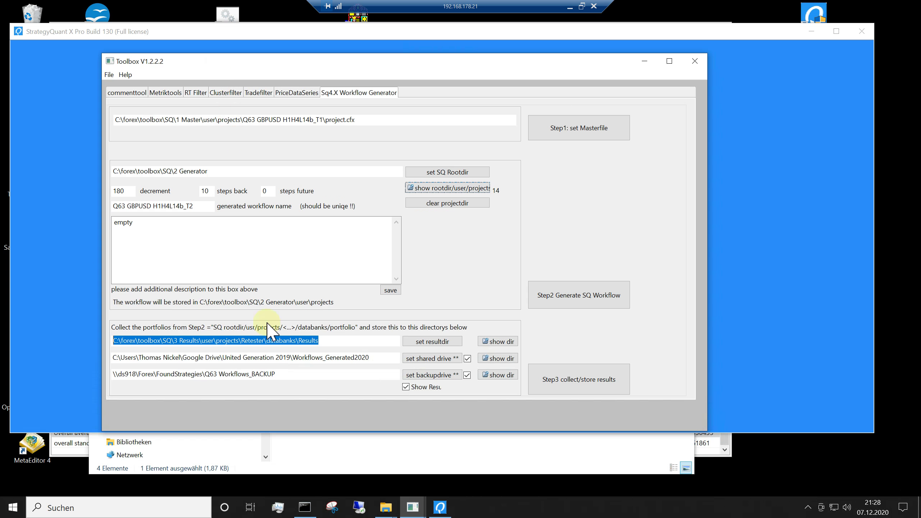
left_click(333, 341)
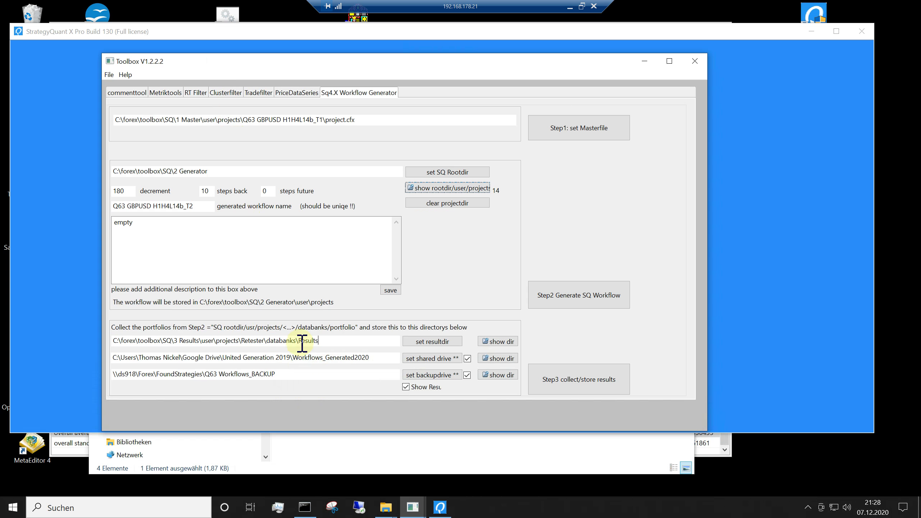
left_click(607, 127)
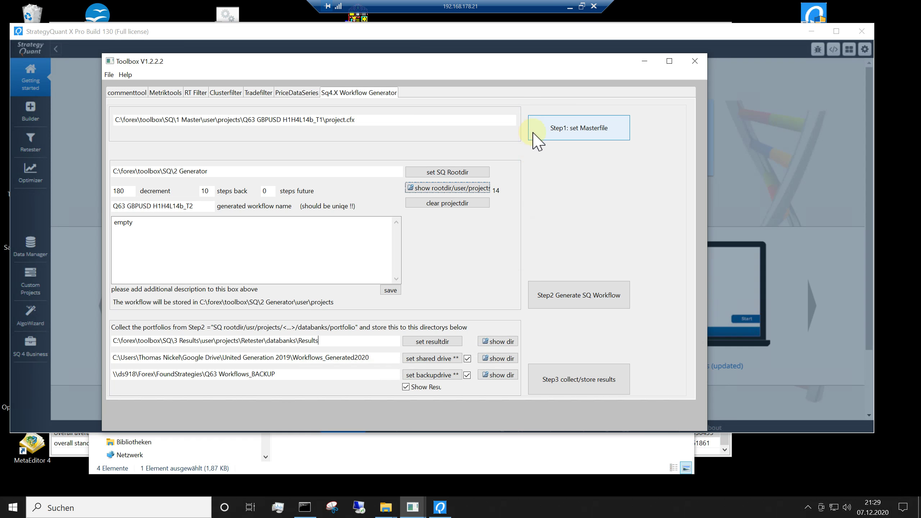
left_click(644, 61)
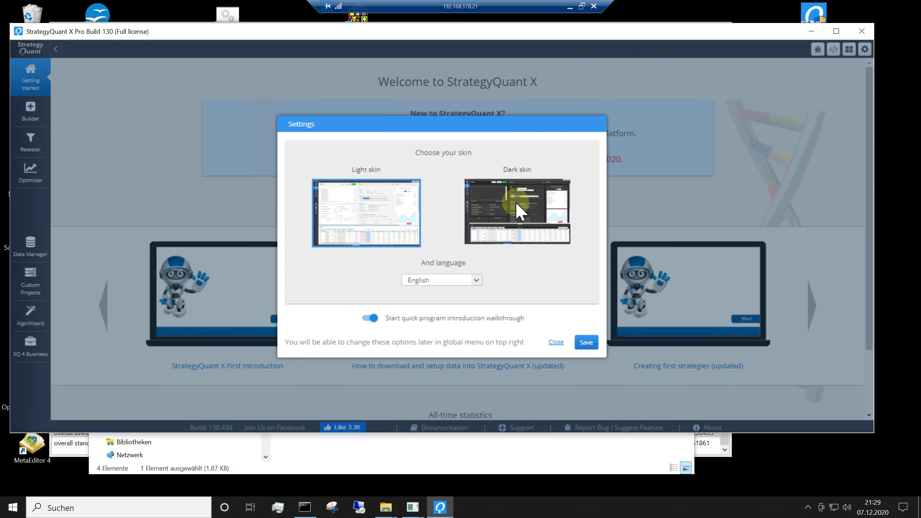
- Dismiss the startup settings and introductory walkthrough, and open the custom project Q63 GBPUSD H1H4L14b_T1_--01800
left_click(556, 342)
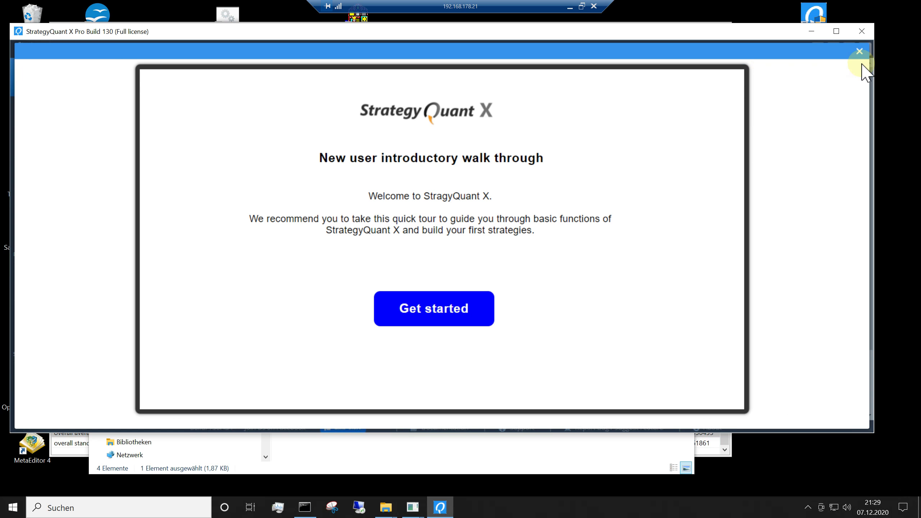
left_click(859, 52)
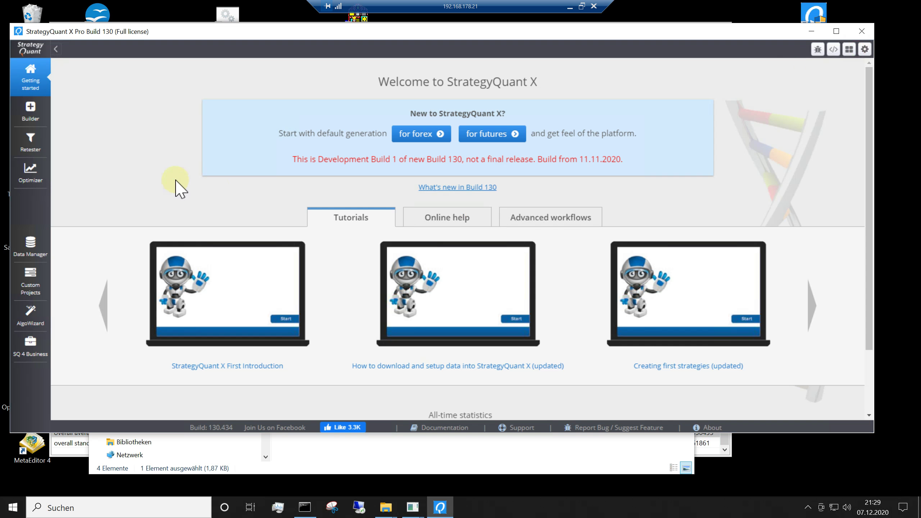
left_click(26, 285)
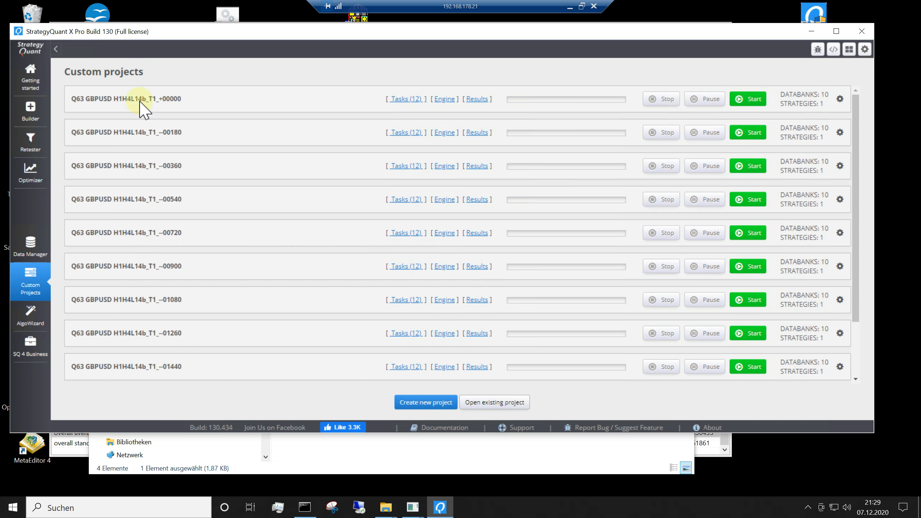
scroll(188, 169, "down", 2)
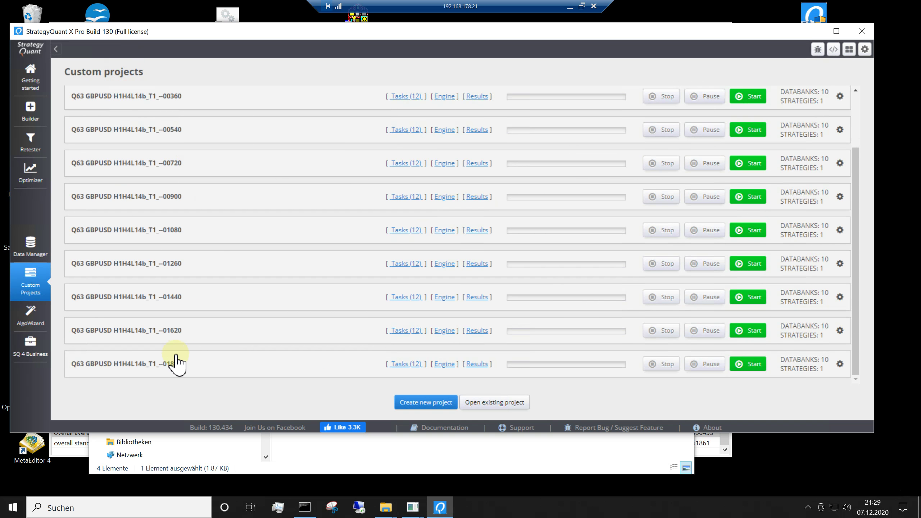
left_click(135, 364)
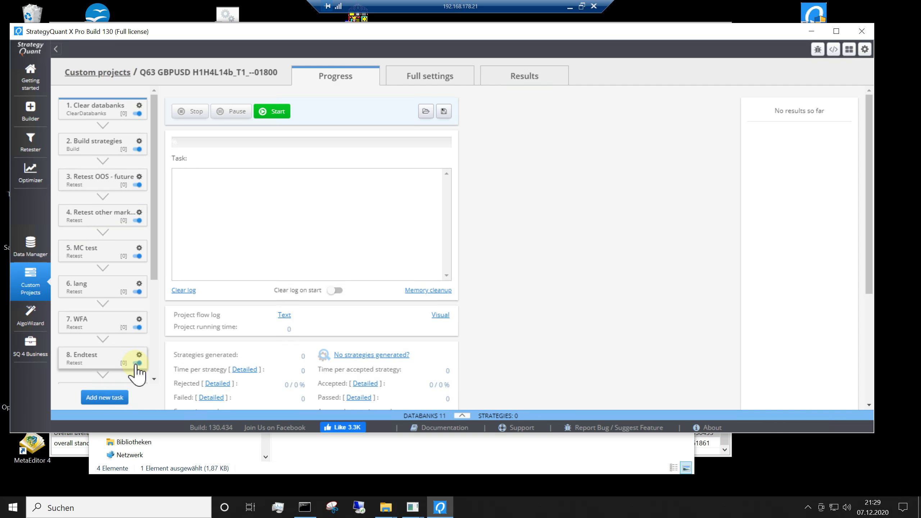
- Examine the backtest date ranges in the data settings of the Build strategies and Retest OOS - future tasks
left_click(106, 140)
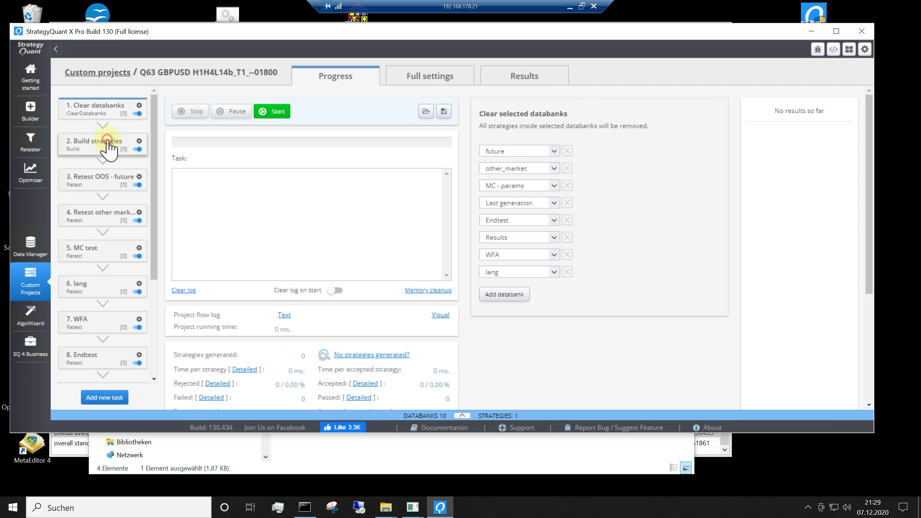
left_click(428, 77)
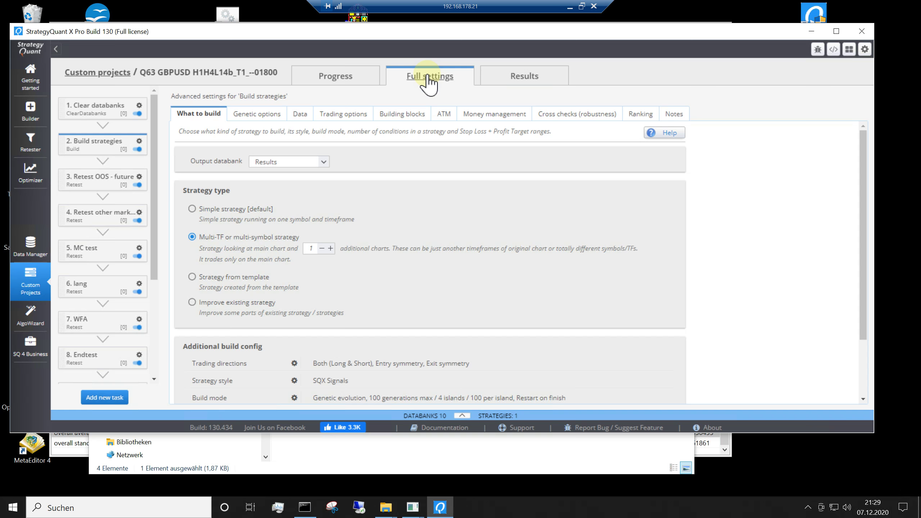
left_click(300, 114)
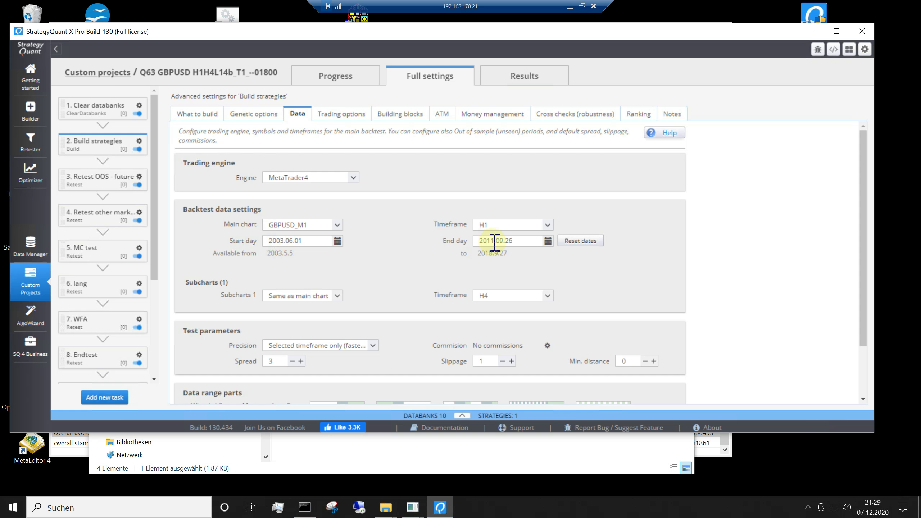
left_click_drag(864, 183, 862, 212)
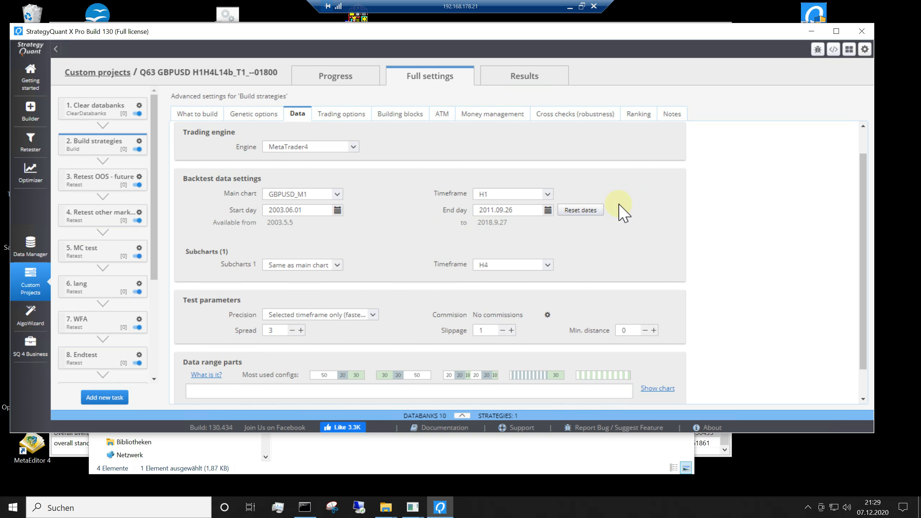
left_click(106, 176)
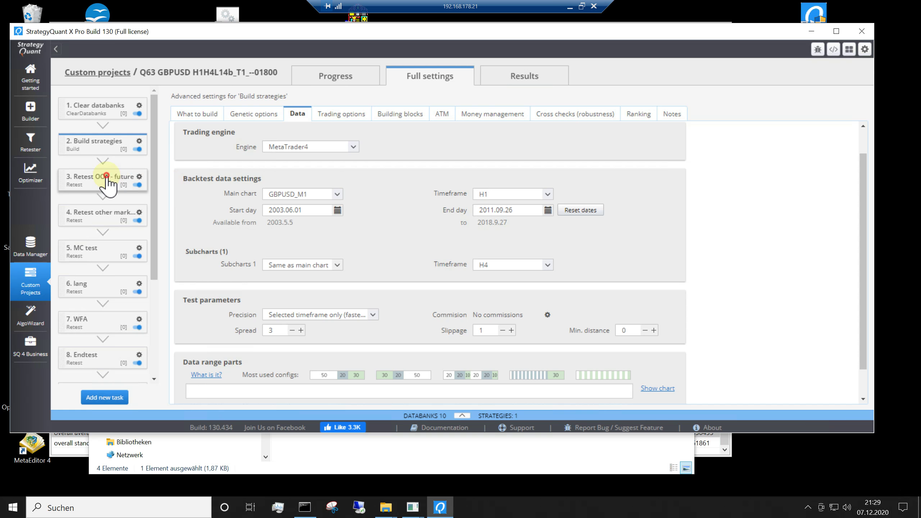
left_click(242, 114)
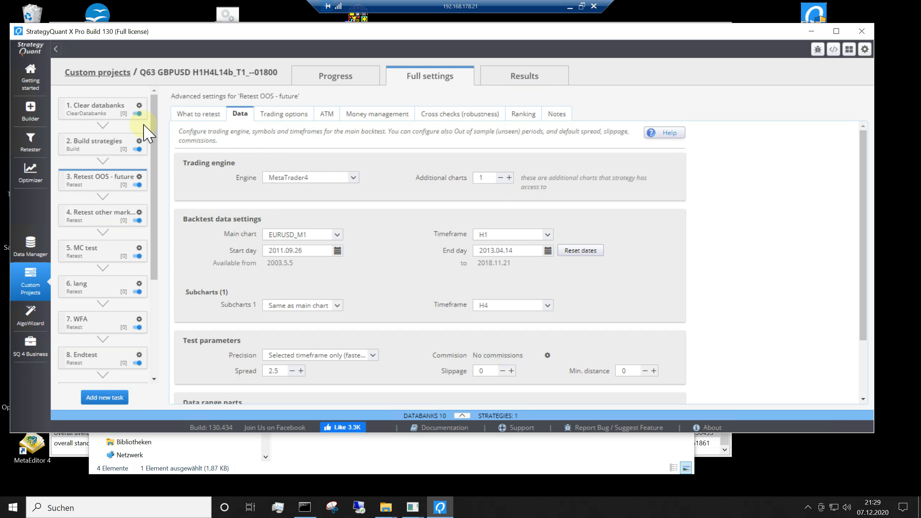
- Examine the Endtest task's data settings, including its backtest dates and out-of-sample range part
left_click(151, 204)
scroll(140, 289, "down", 5)
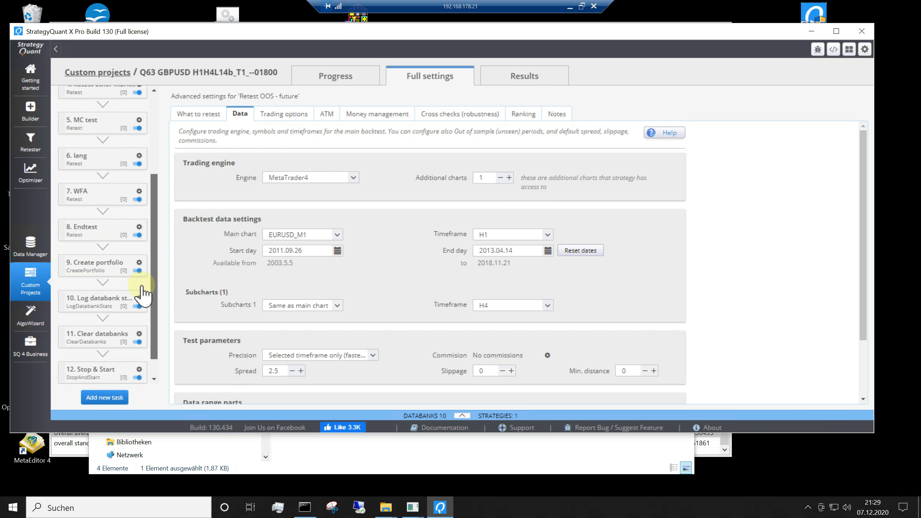
left_click(84, 229)
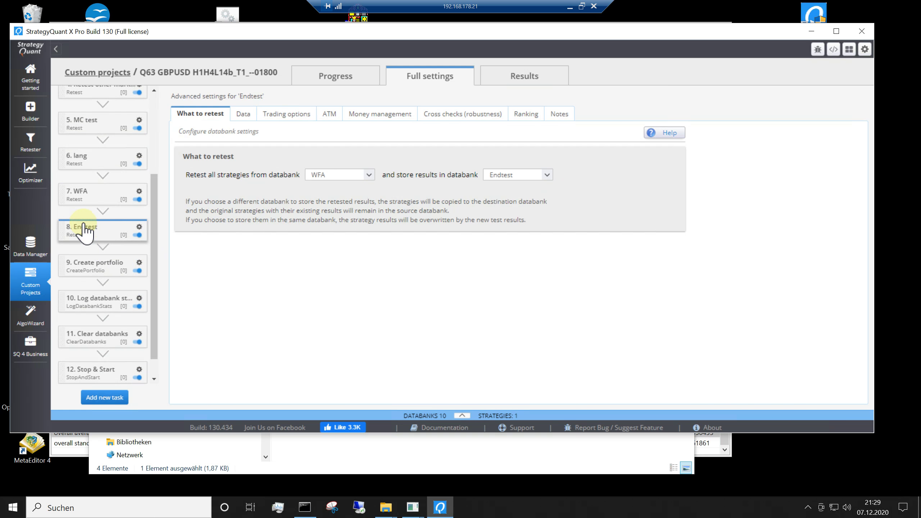
left_click(243, 114)
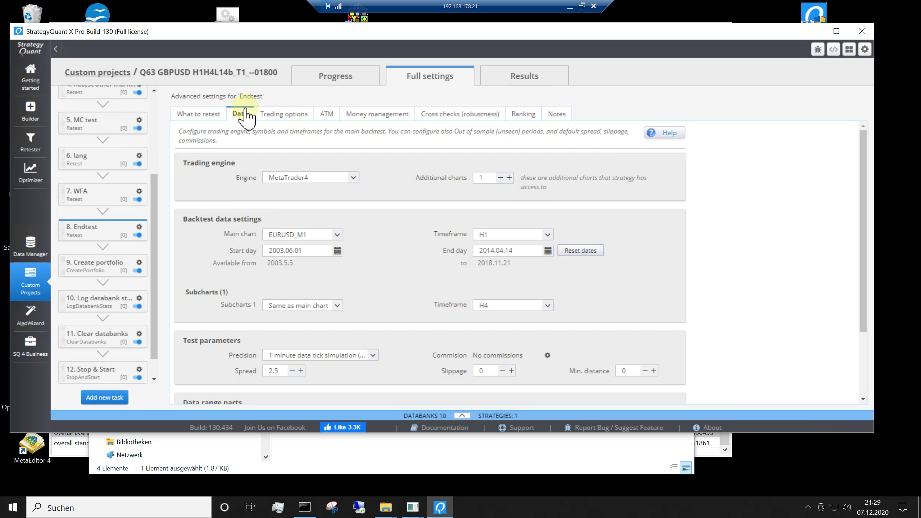
scroll(523, 306, "down", 3)
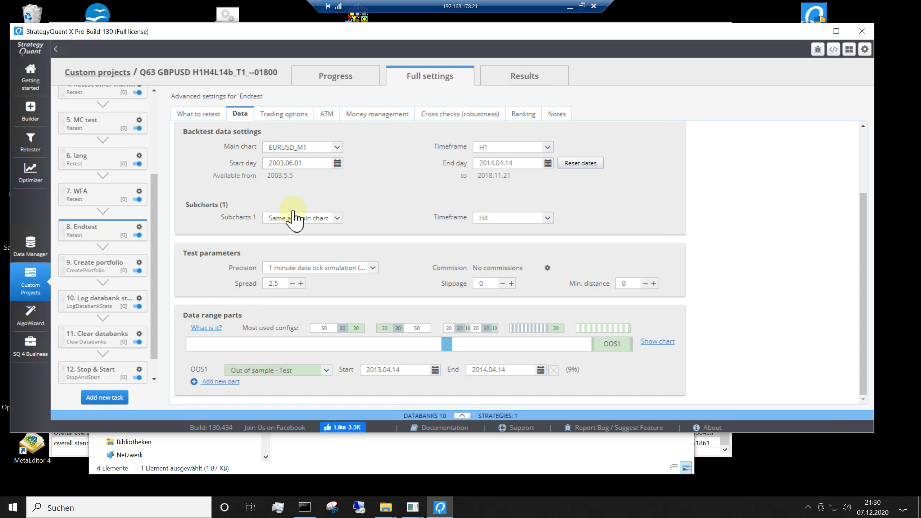
- Return to the custom projects list, and switch to the Toolbox window to review the workflow generator's decrement and step settings
left_click(94, 70)
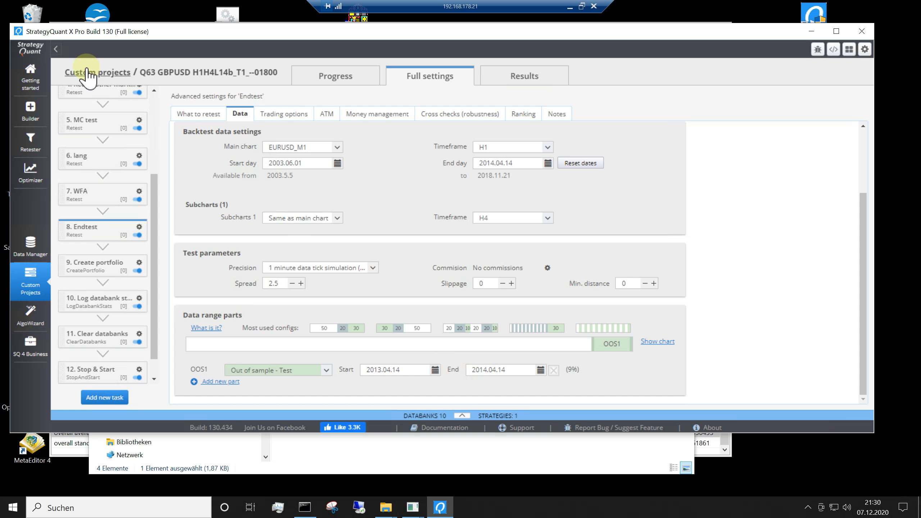
left_click(85, 73)
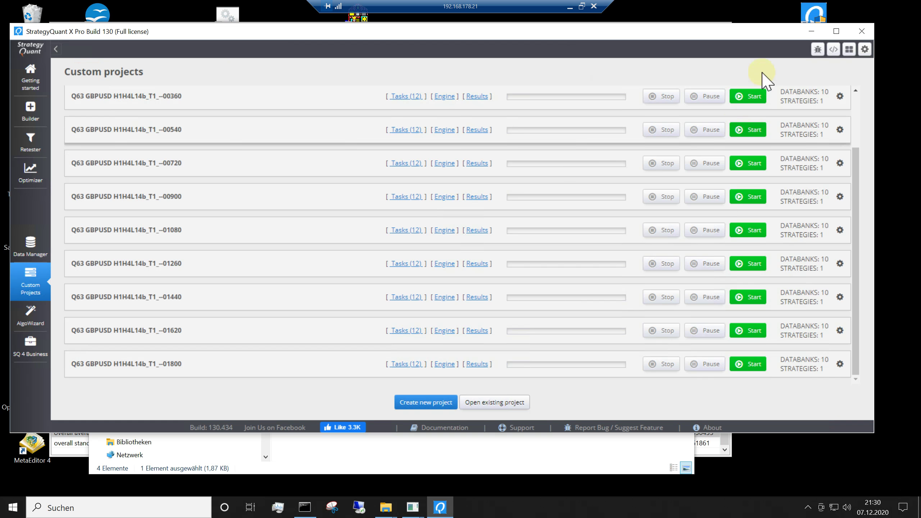
left_click(812, 31)
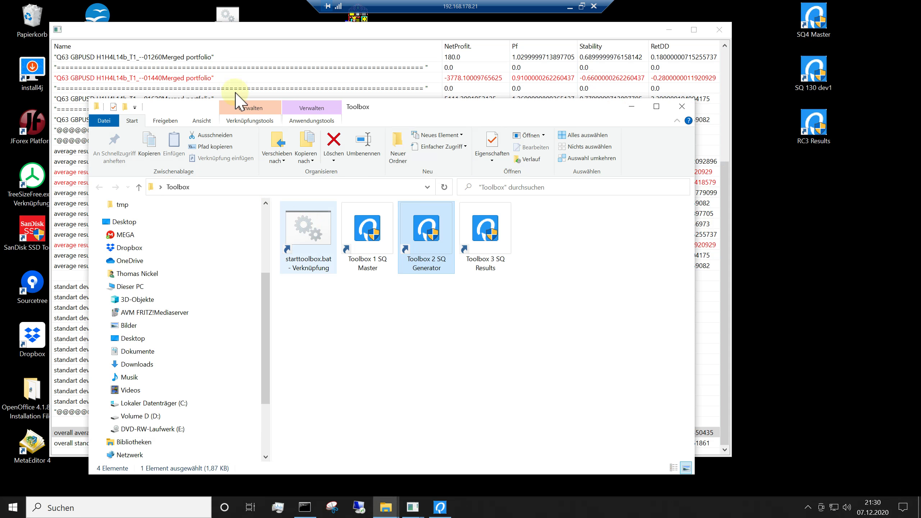
left_click(411, 509)
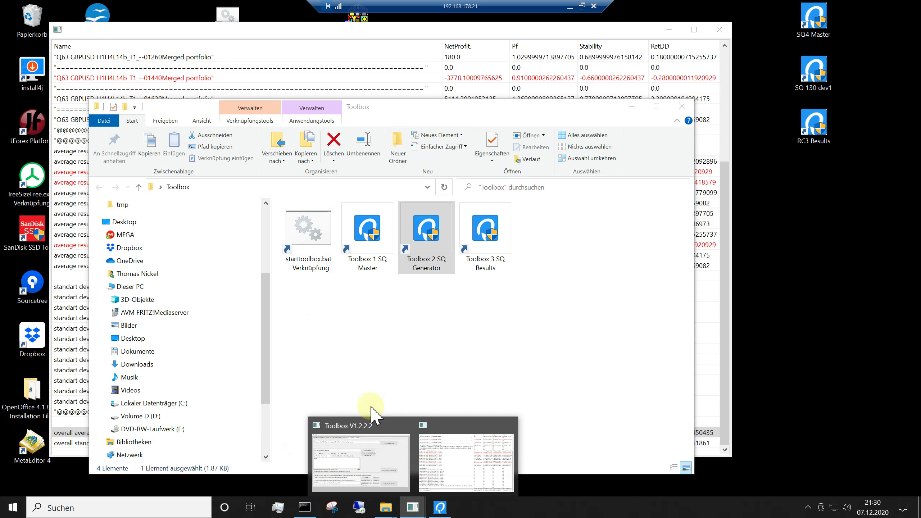
left_click(385, 469)
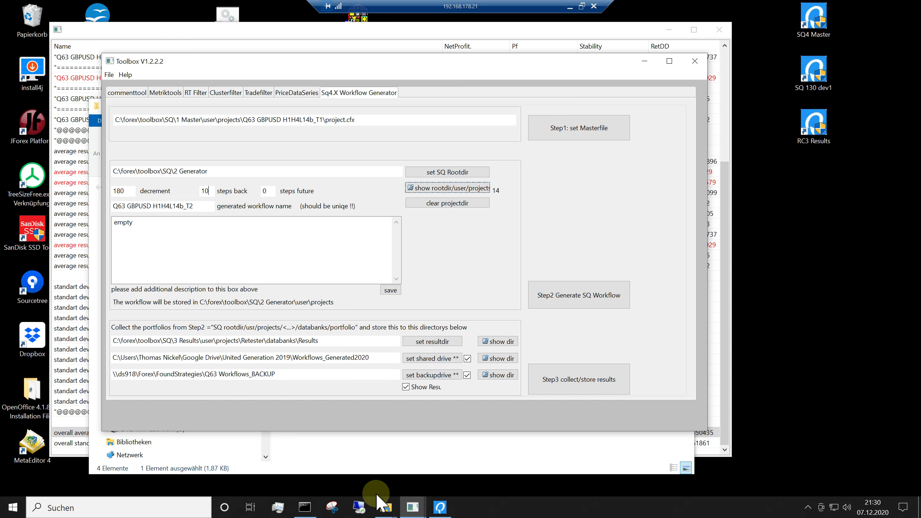
- Switch back to StrategyQuant X, reopen project Q63 GBPUSD H1H4L14b_T1_--01800, and examine the Build strategies task's backtest start and end dates
left_click(440, 508)
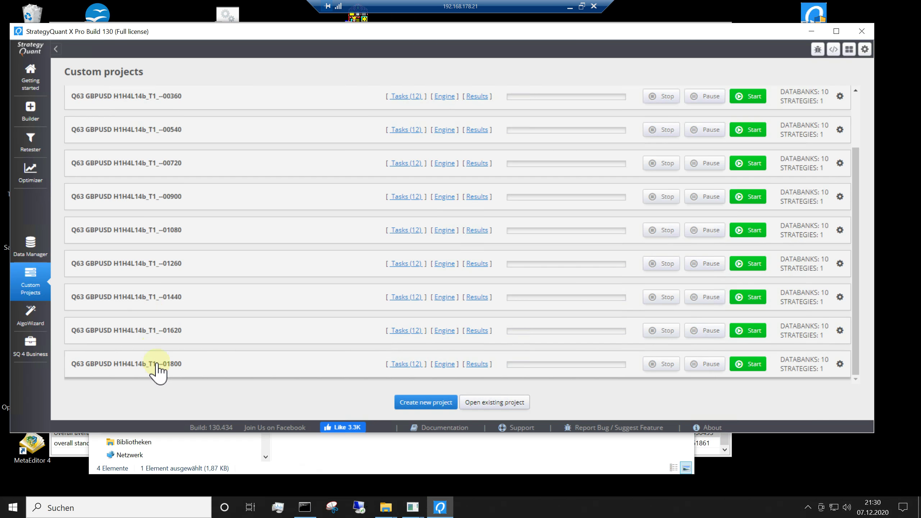
left_click(157, 365)
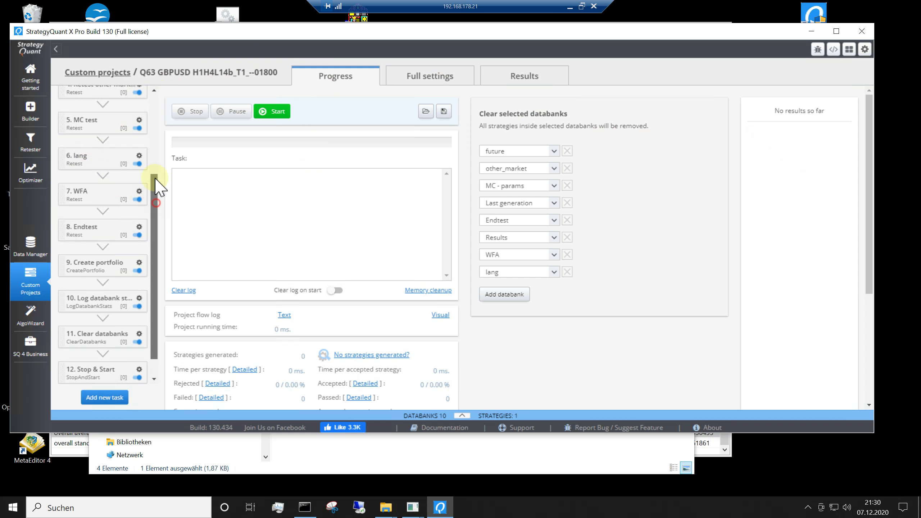
left_click_drag(153, 182, 152, 105)
left_click(105, 142)
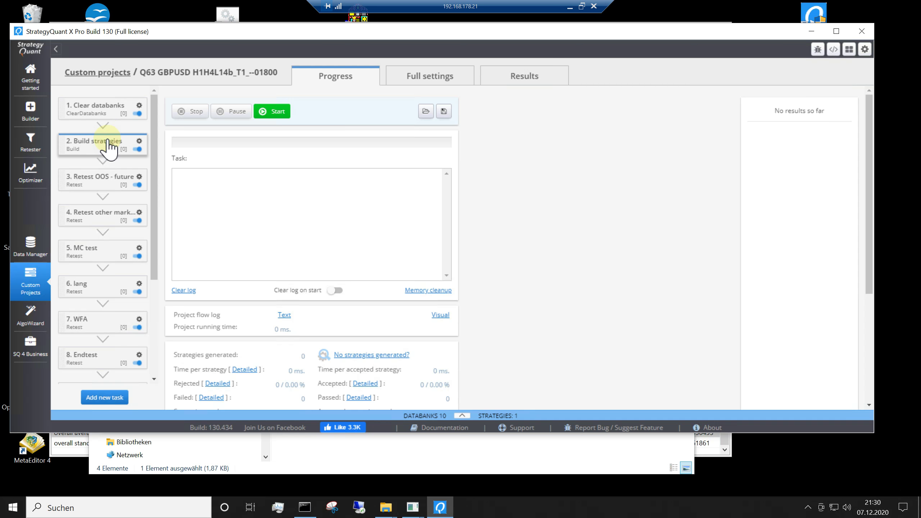
left_click(412, 88)
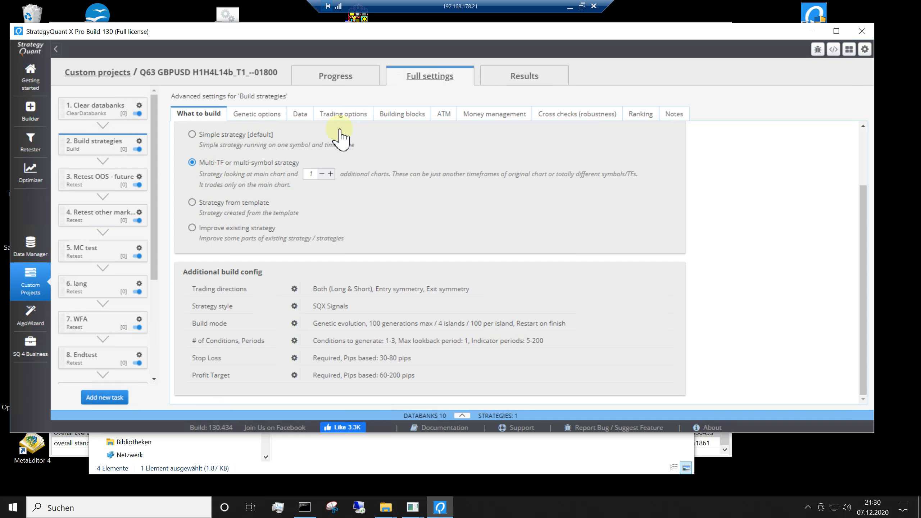
left_click(298, 117)
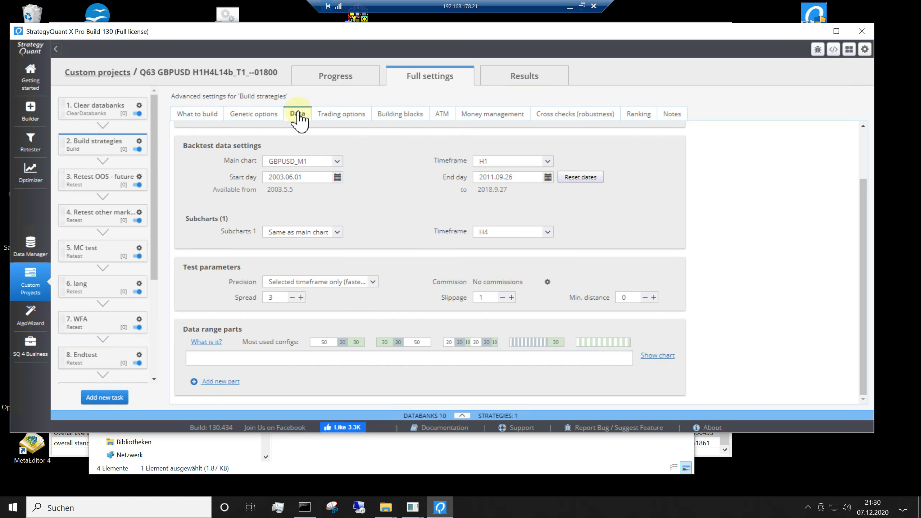
left_click(286, 177)
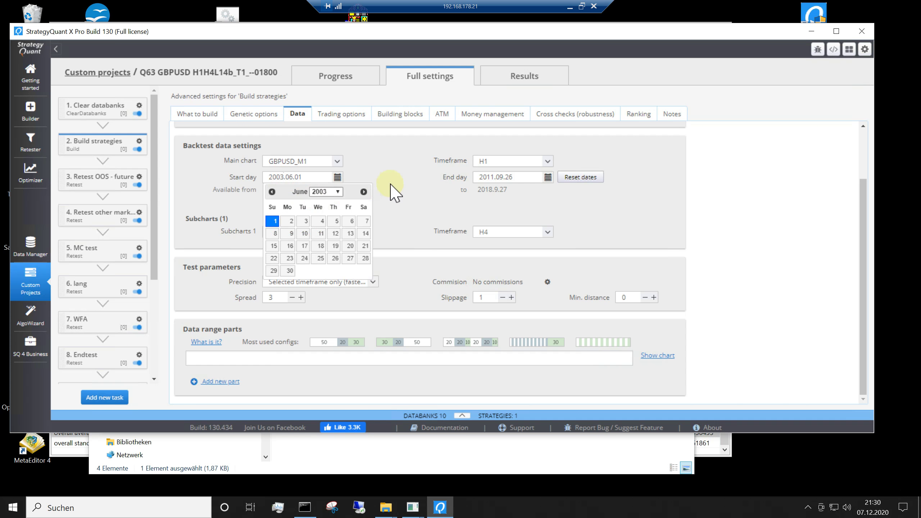
left_click(396, 174)
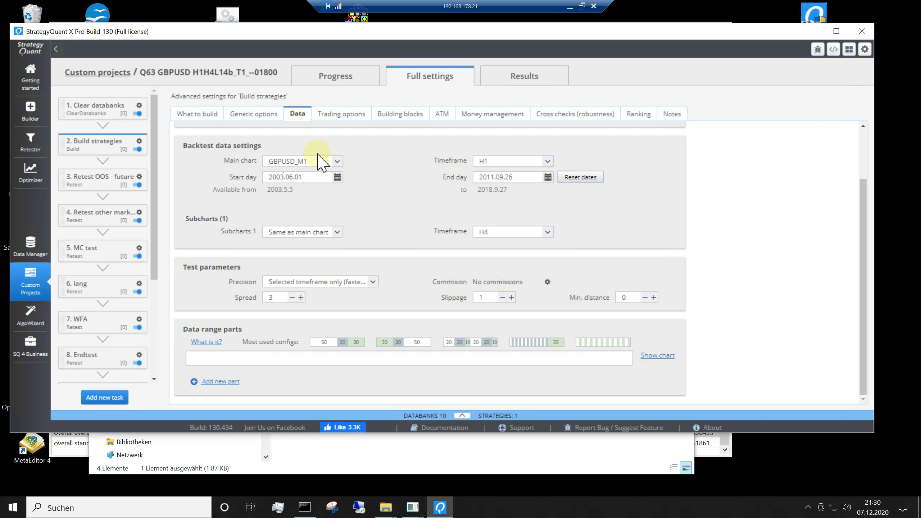
- Examine the lang task's data settings, including its backtest start and end days, test parameters and data range parts
left_click(80, 290)
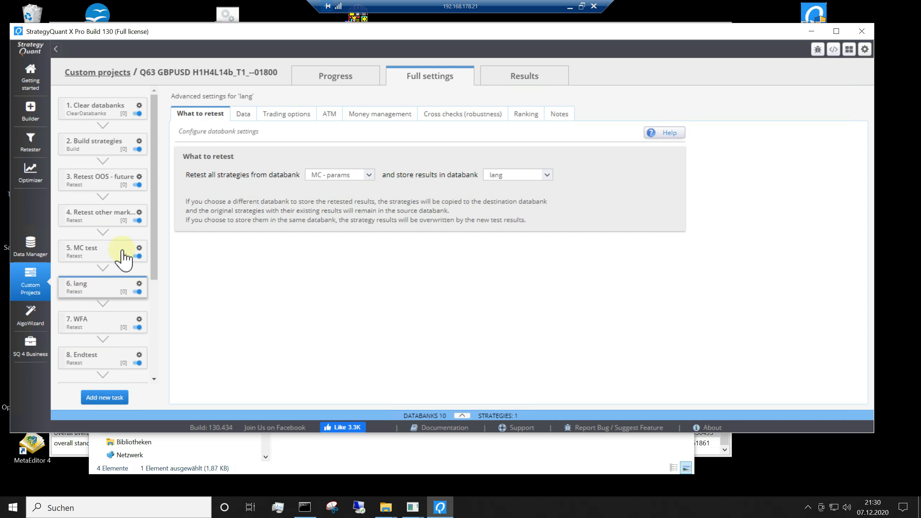
left_click(242, 115)
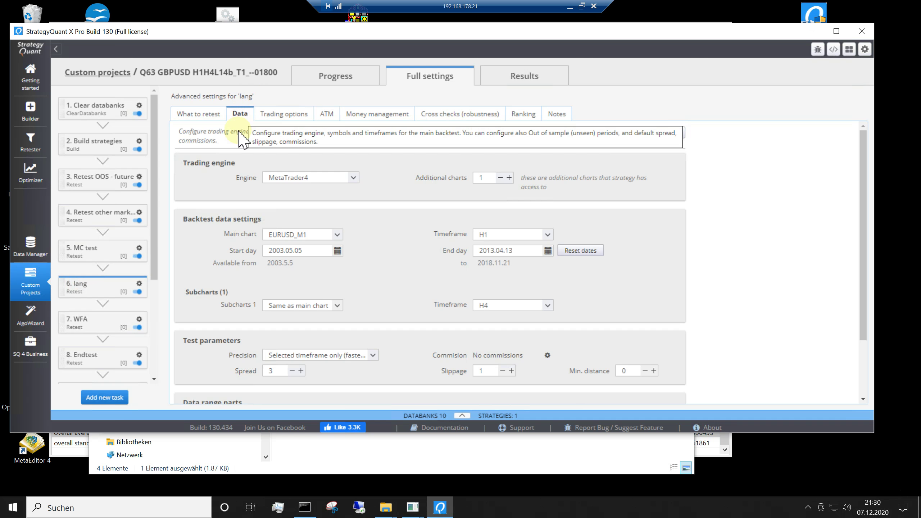
left_click(80, 287)
left_click(240, 114)
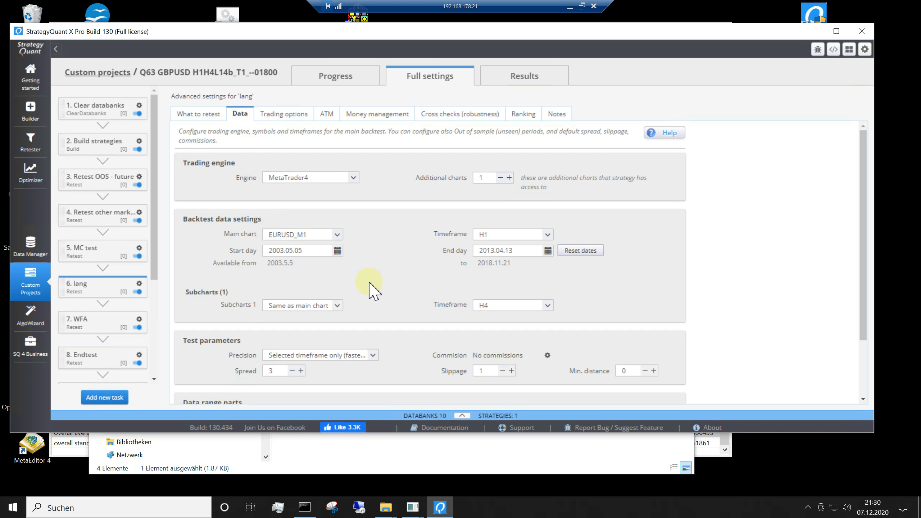
scroll(375, 270, "down", 3)
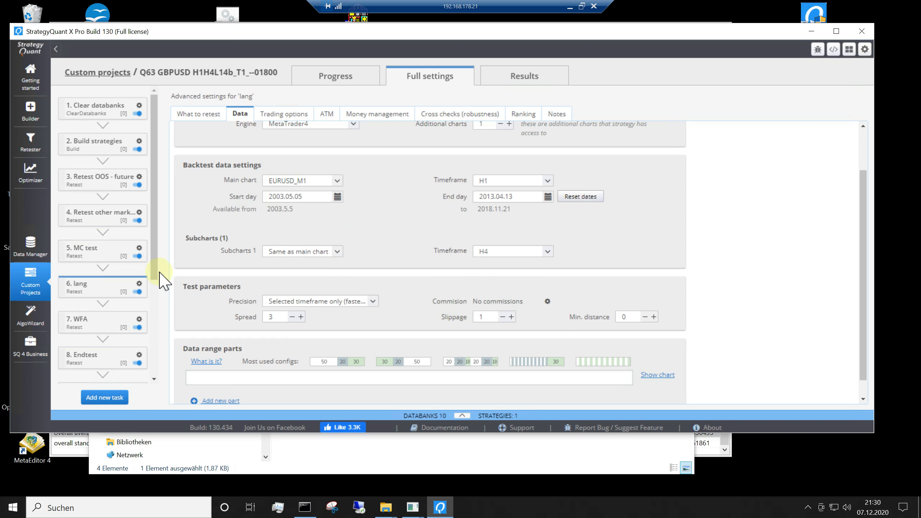
scroll(157, 273, "down", 1)
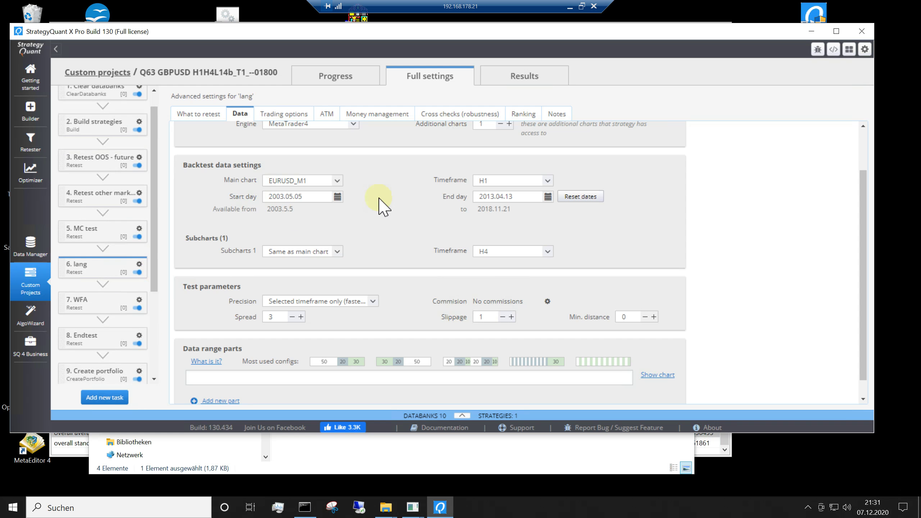
left_click(81, 229)
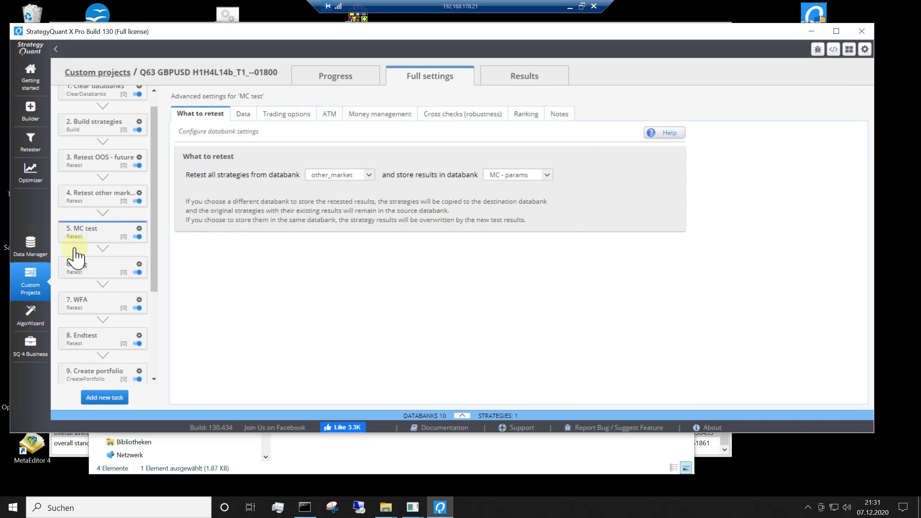
left_click(72, 262)
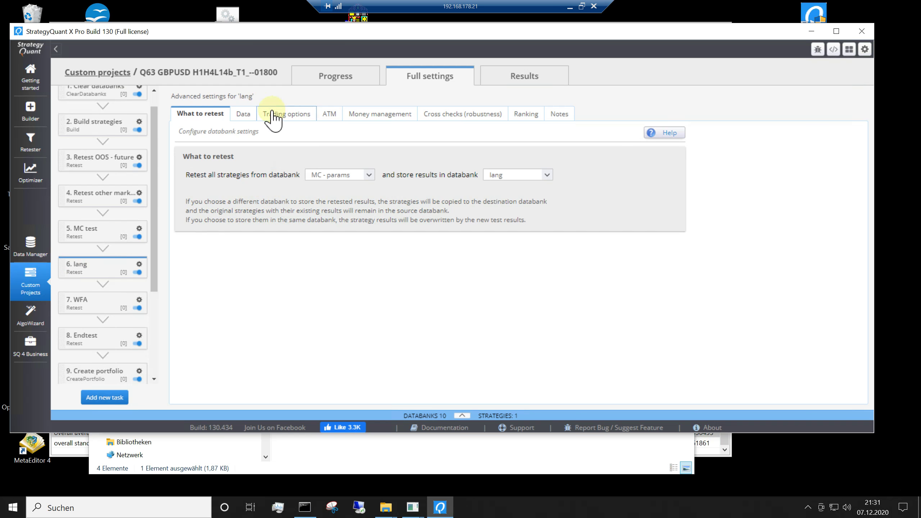
left_click(243, 114)
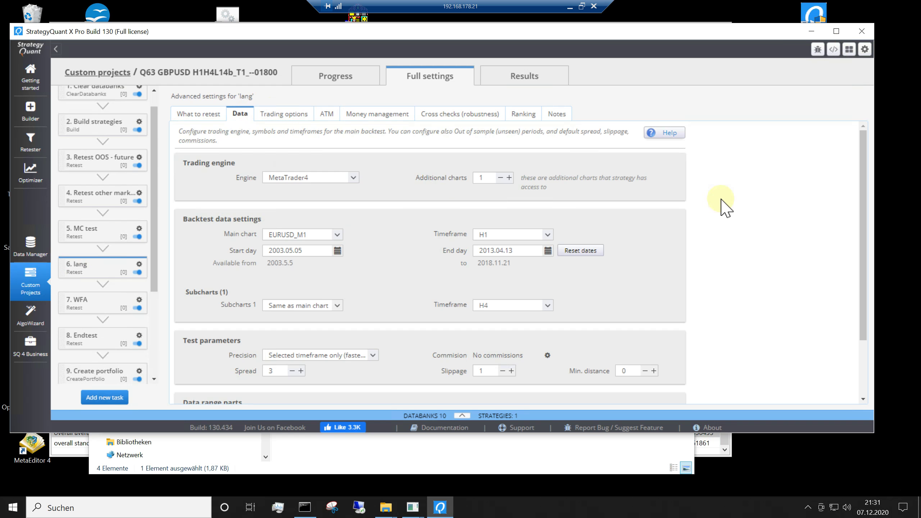
left_click_drag(638, 28, 631, 48)
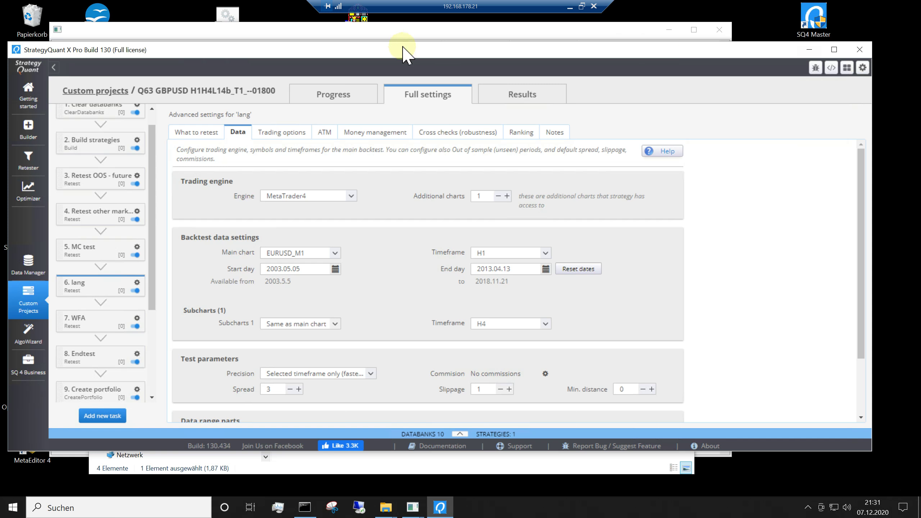
left_click_drag(405, 51, 405, 53)
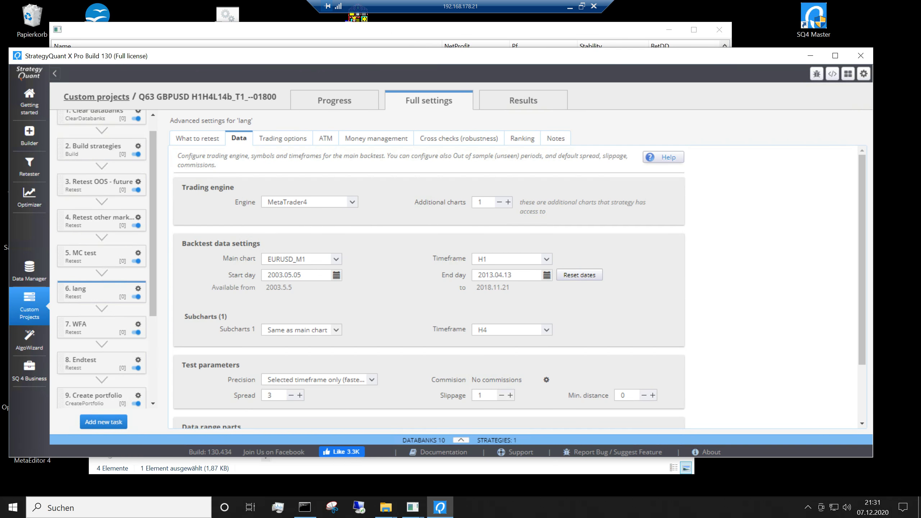